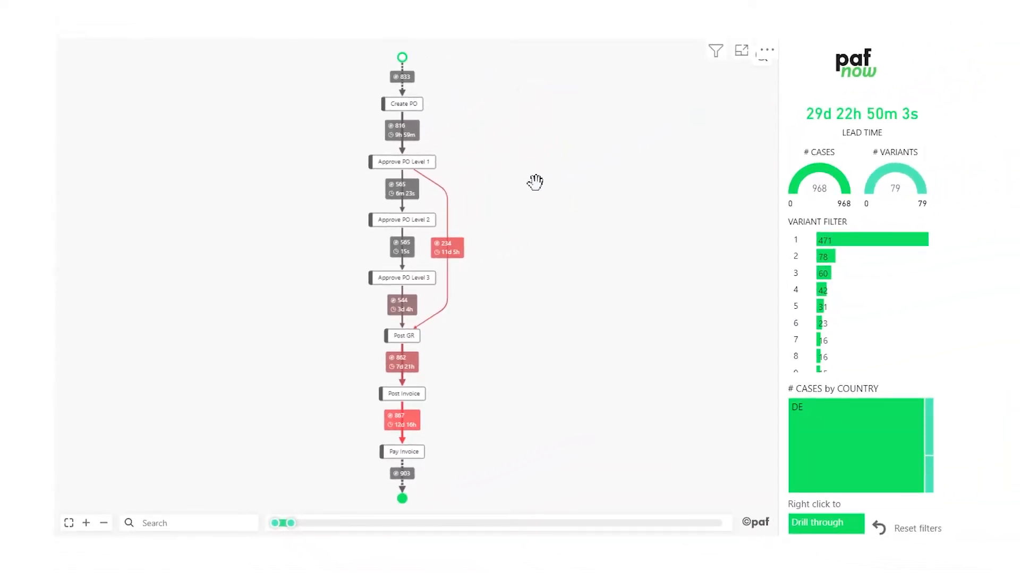
Step: Check the DE case count for the most frequent variant and clear the variant filter
click(535, 182)
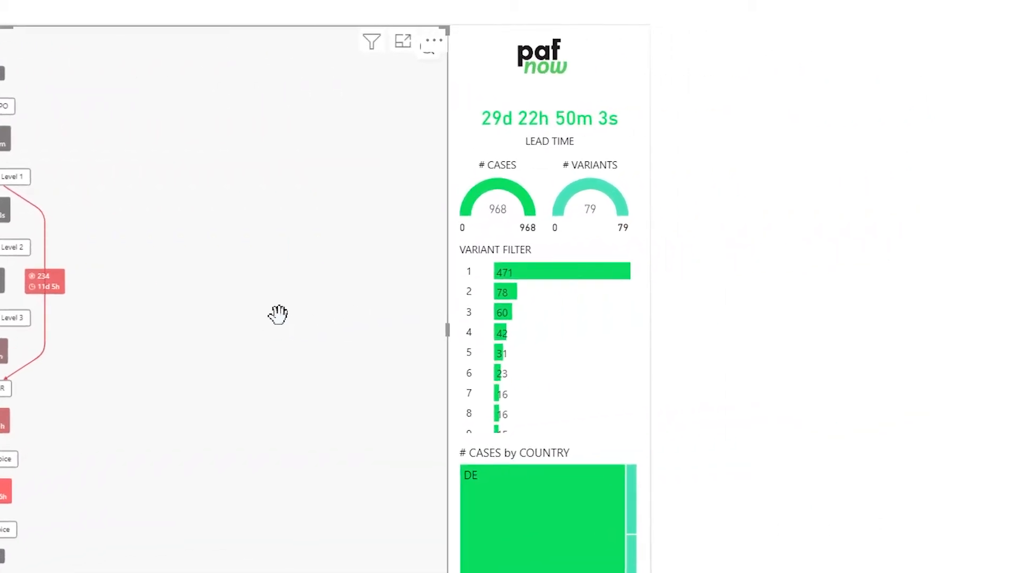
mouse_move(537, 133)
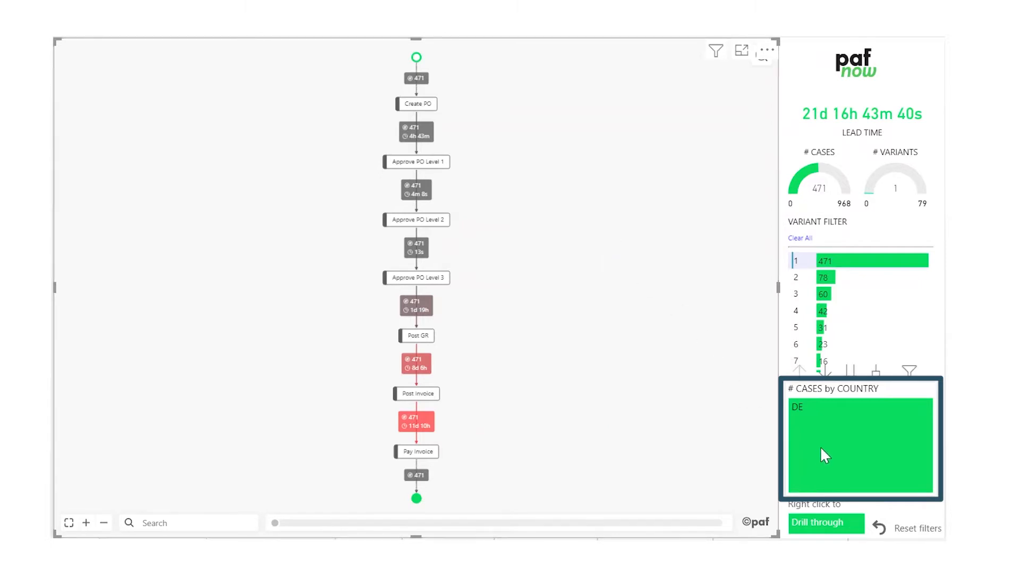
mouse_move(871, 439)
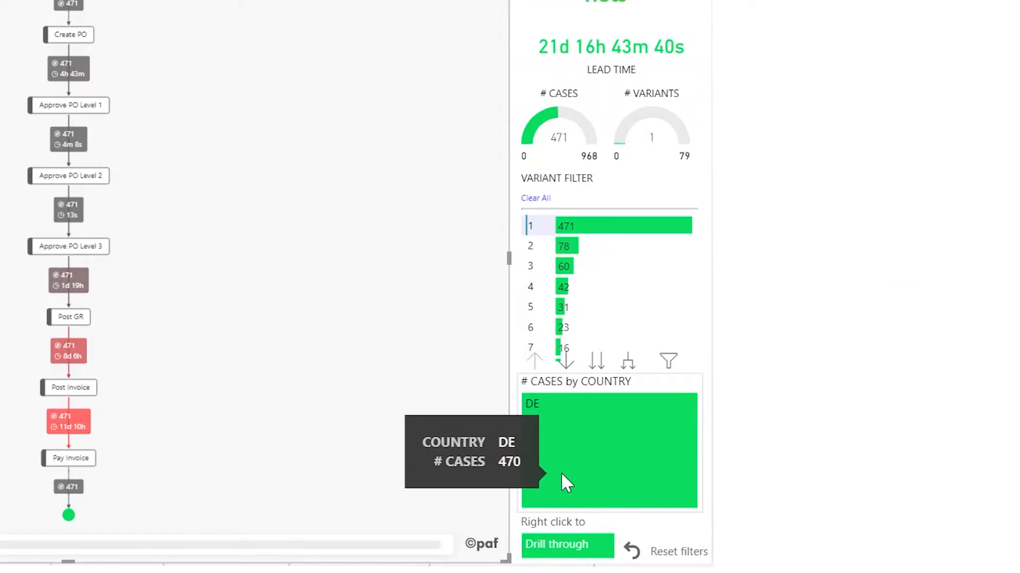
click(539, 199)
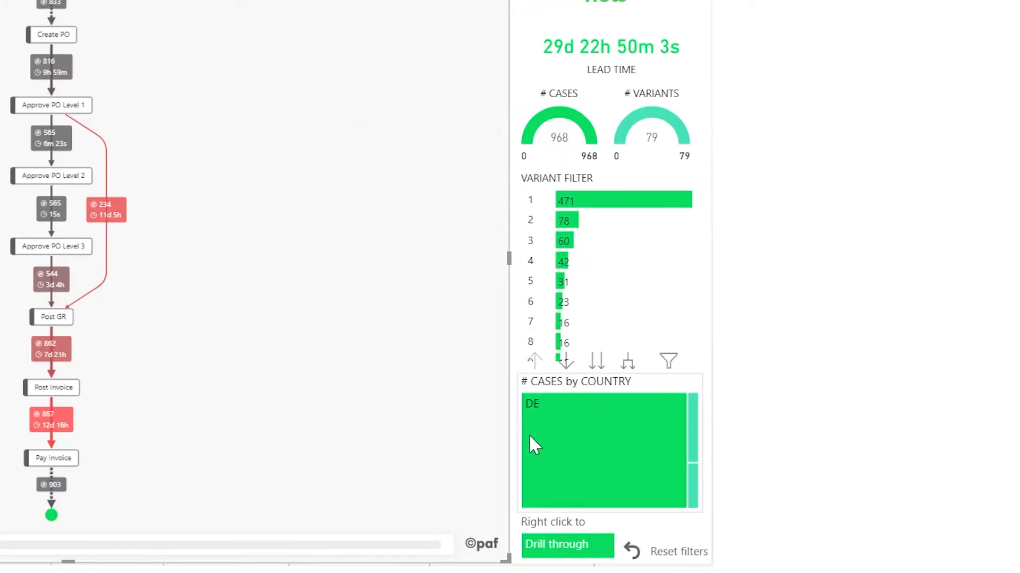
Step: Filter the process to country DE and drill through to the Benchmarking page
mouse_move(547, 466)
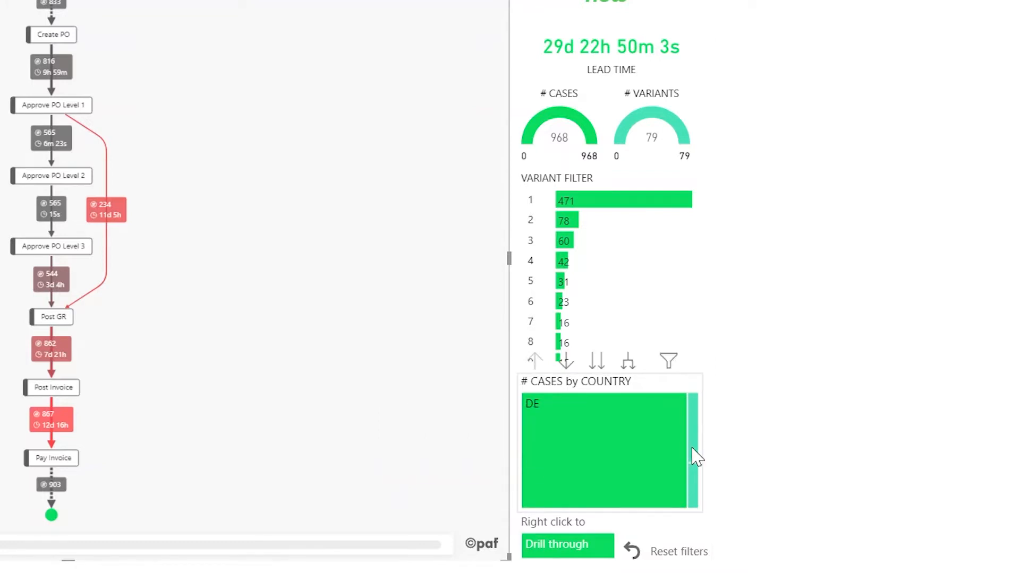
mouse_move(694, 448)
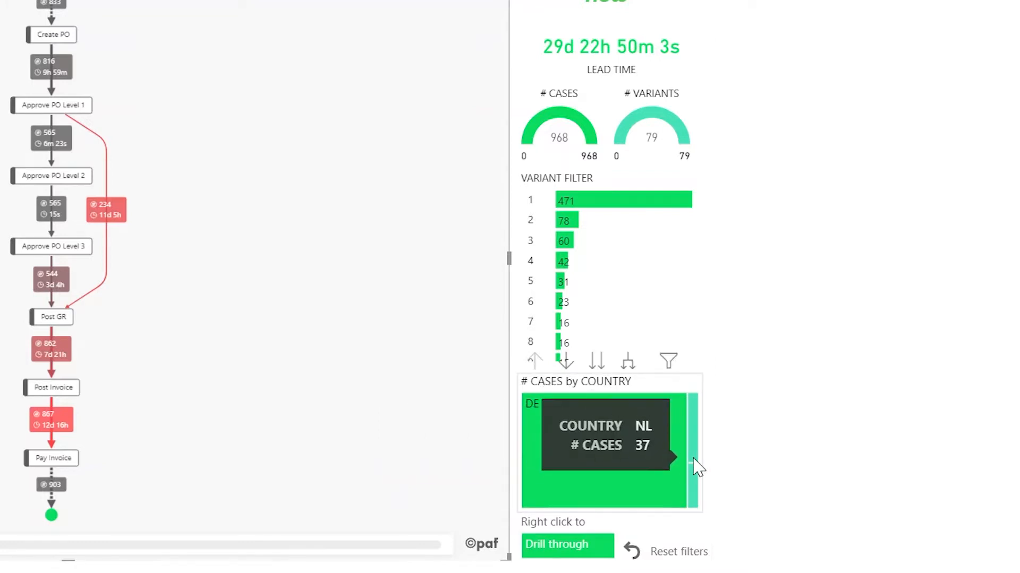
mouse_move(694, 496)
mouse_move(653, 484)
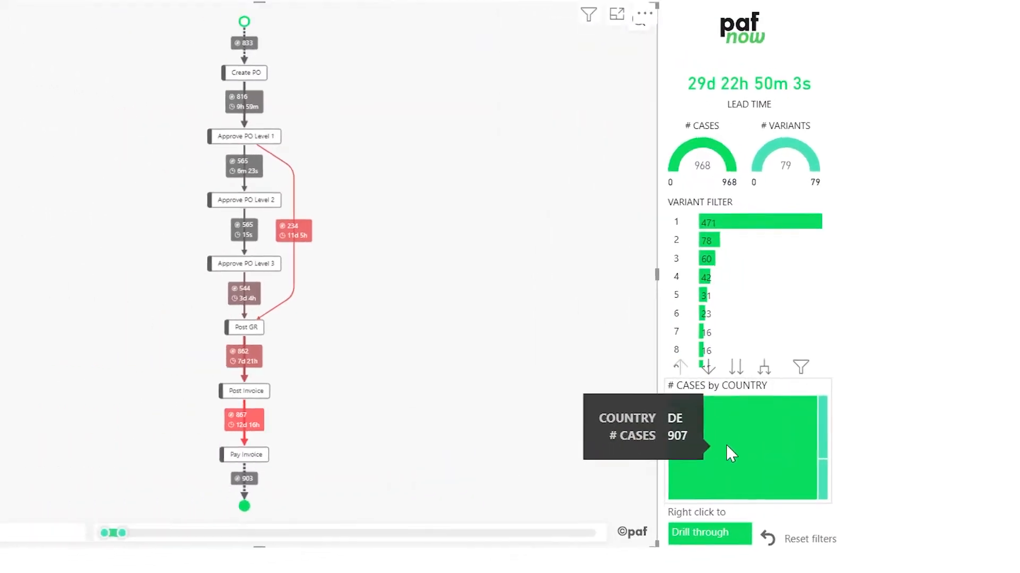
click(841, 444)
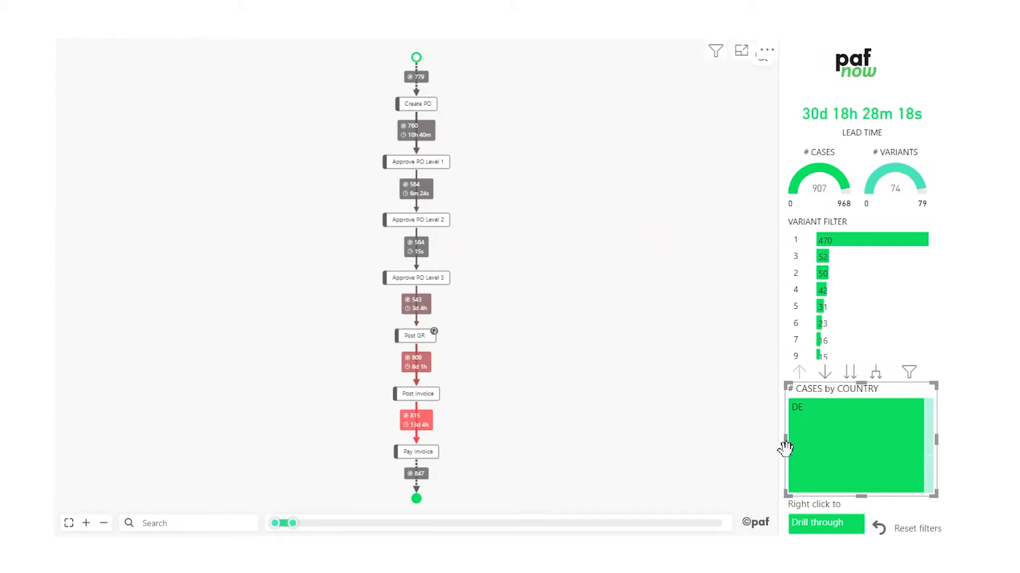
right_click(816, 526)
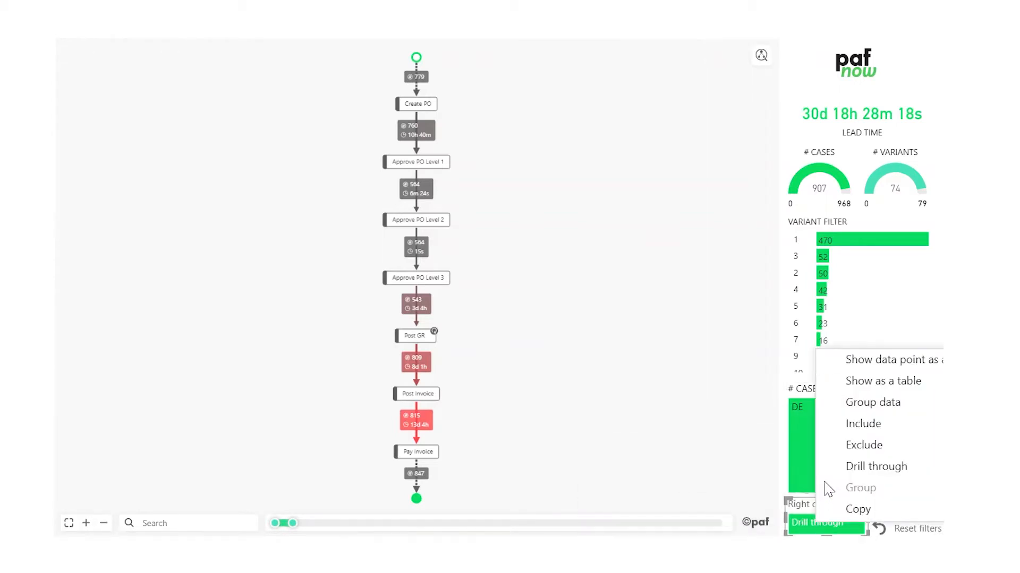
mouse_move(844, 473)
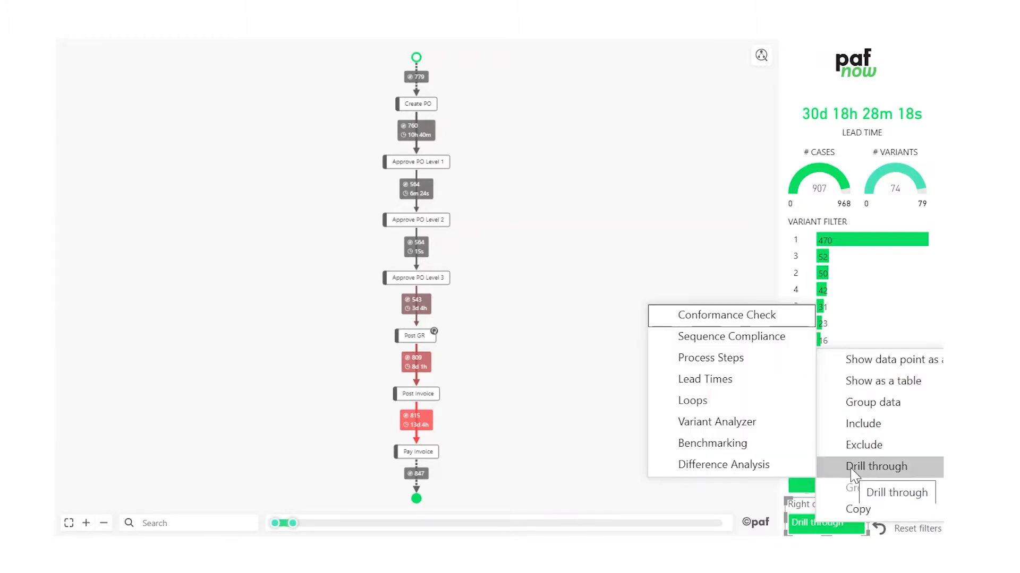
click(770, 445)
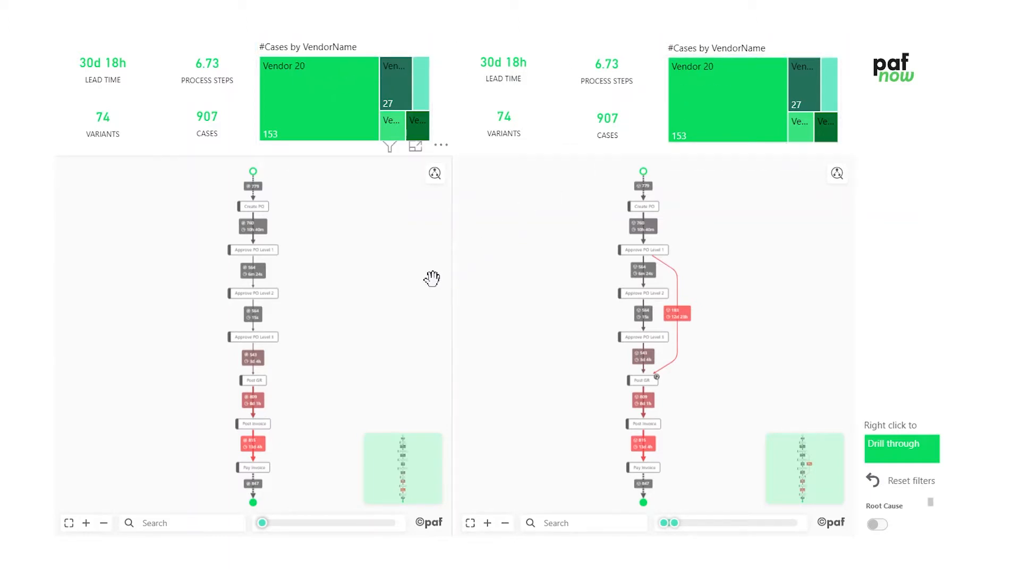
Step: Filter the first benchmark process to Vendor 20 and the second one to Vendor 6
click(326, 93)
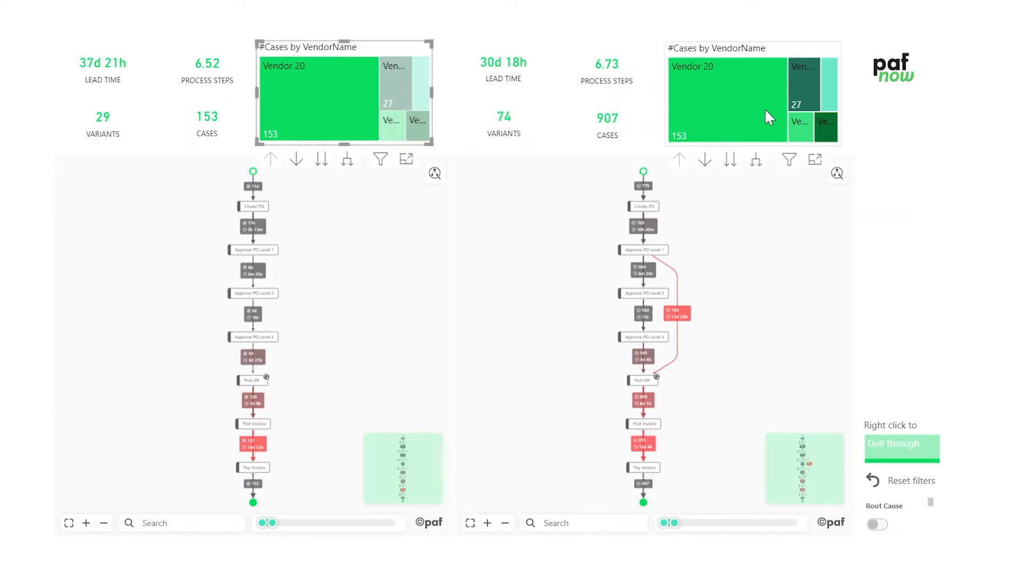
mouse_move(799, 89)
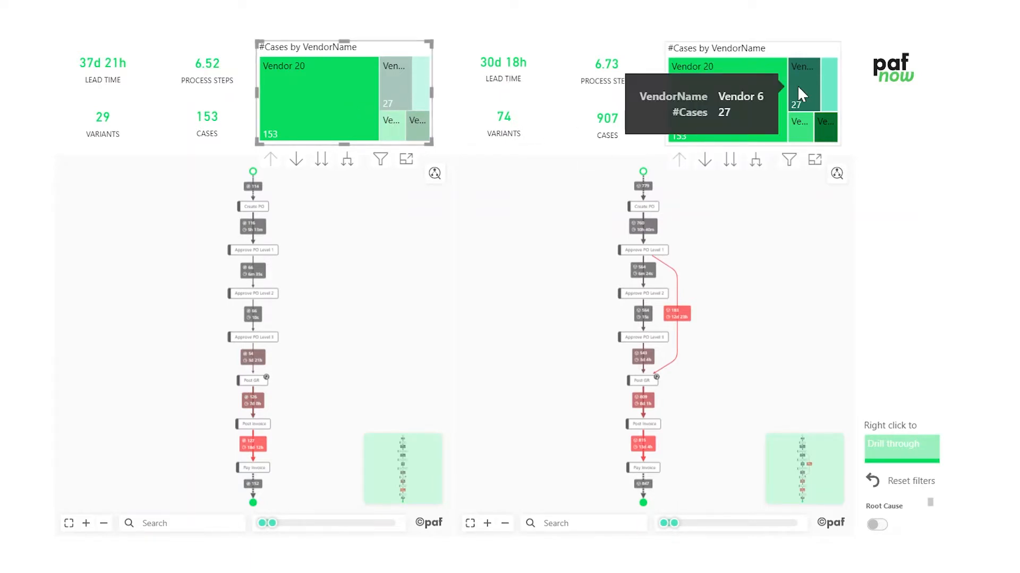
click(797, 85)
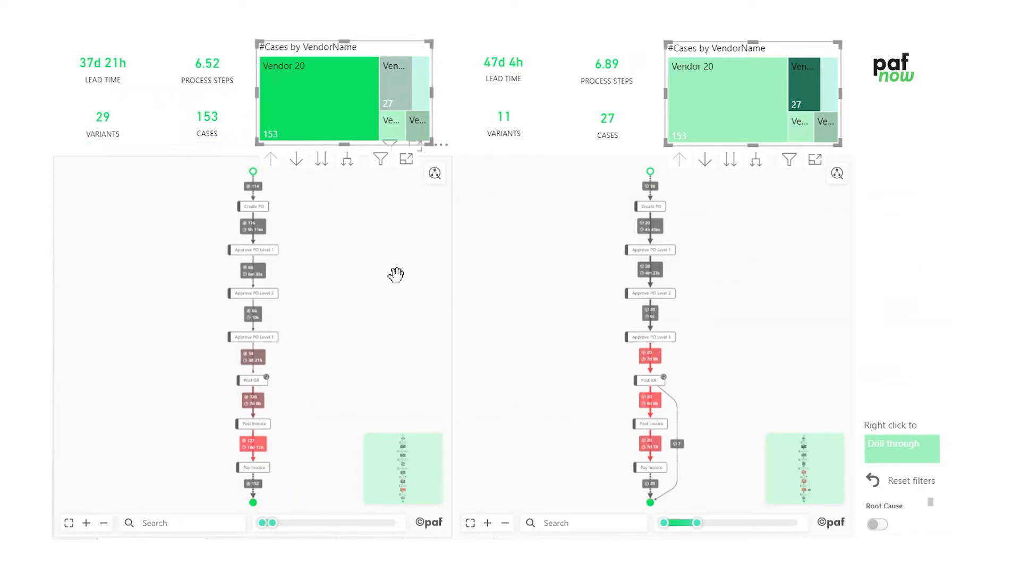
Step: Expand both benchmark process graphs to the maximum level of detail
drag(284, 524, 432, 528)
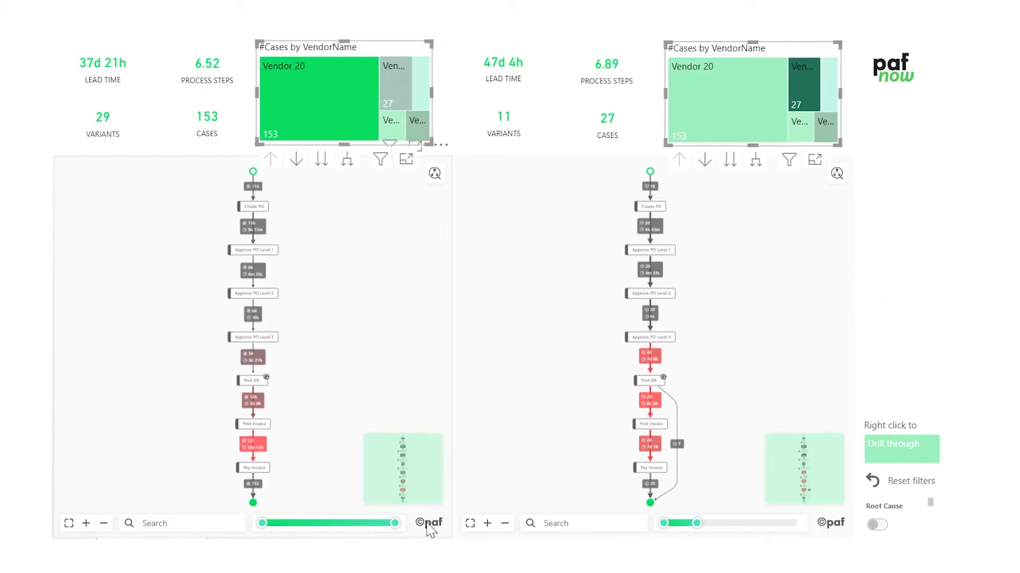
drag(696, 523, 814, 528)
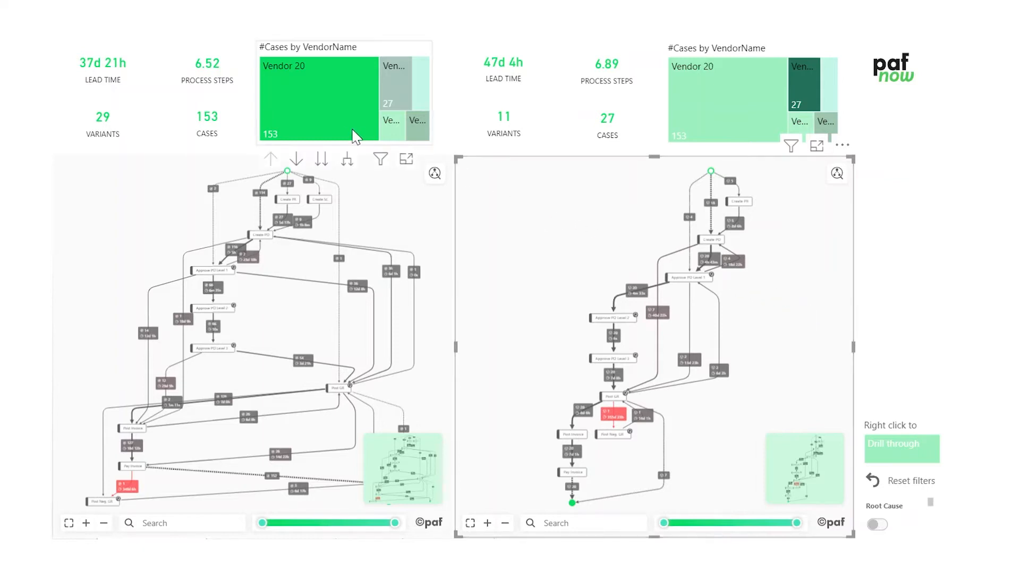
Step: Clear the vendor selection and include only Vendor 20 in the first vendor treemap and only Vendor 6 in the second
click(329, 115)
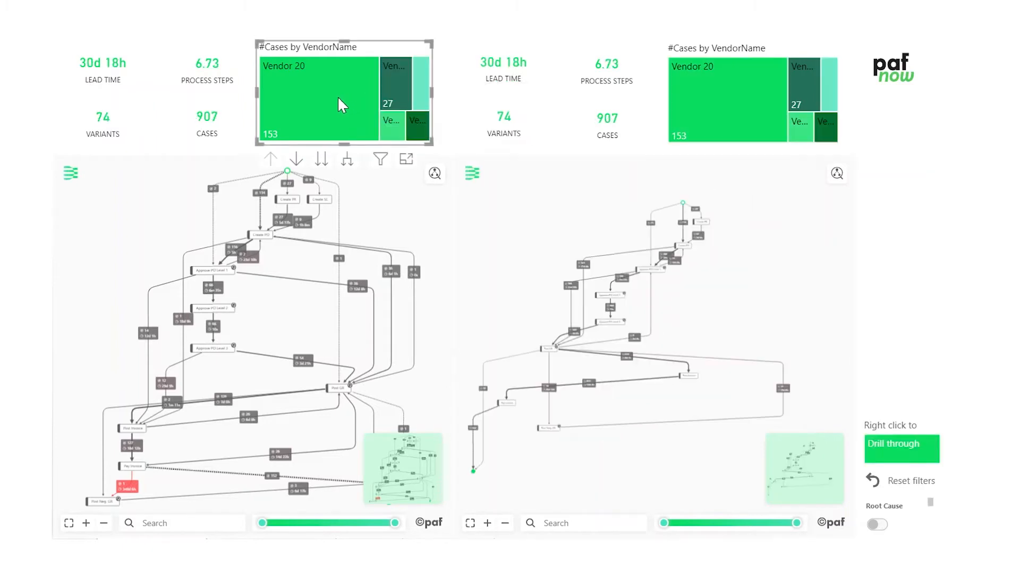
right_click(321, 101)
click(370, 219)
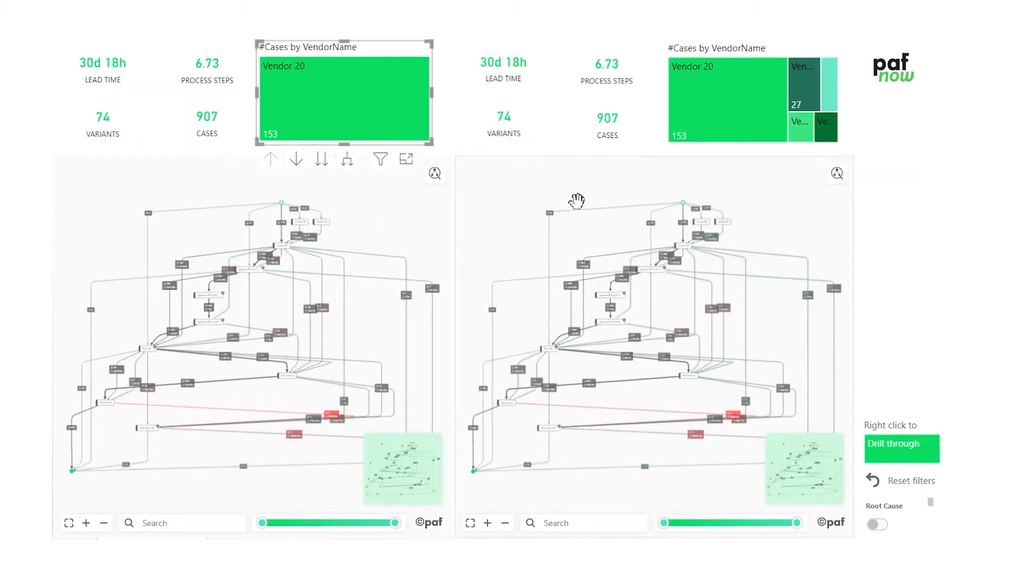
right_click(800, 89)
click(849, 207)
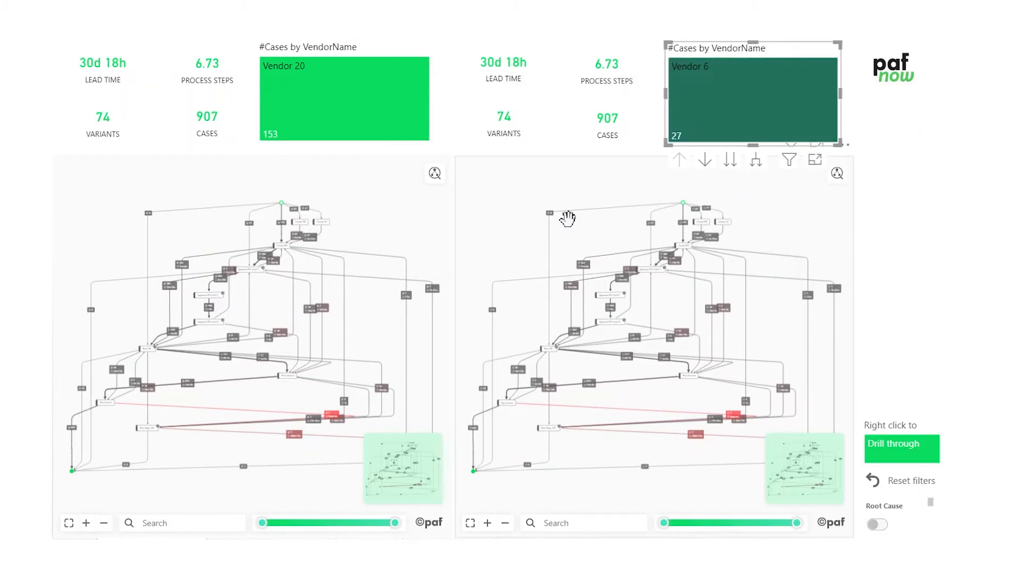
Step: Switch both vendor treemaps to the next hierarchy level, LongDuration
mouse_move(354, 131)
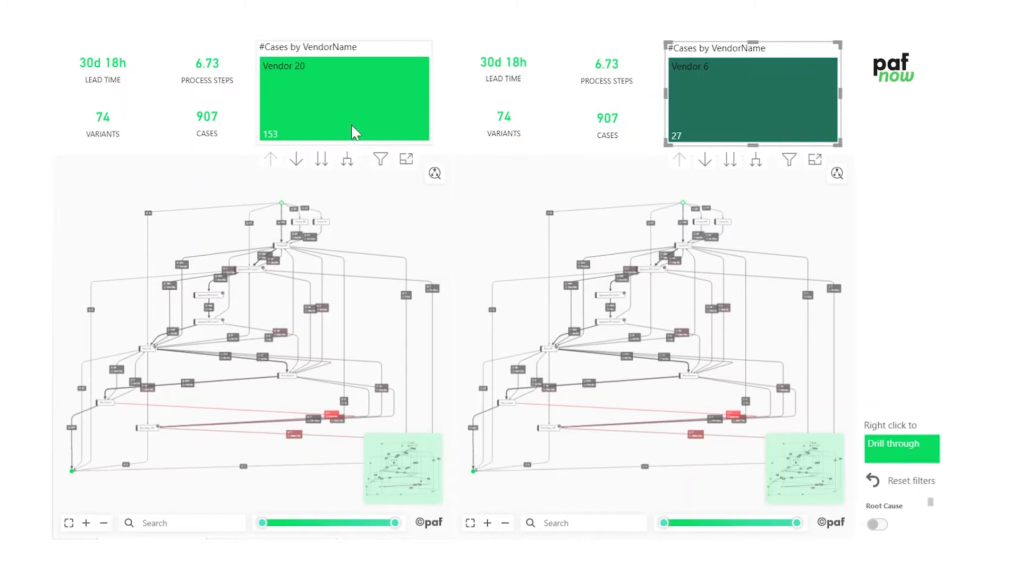
click(322, 159)
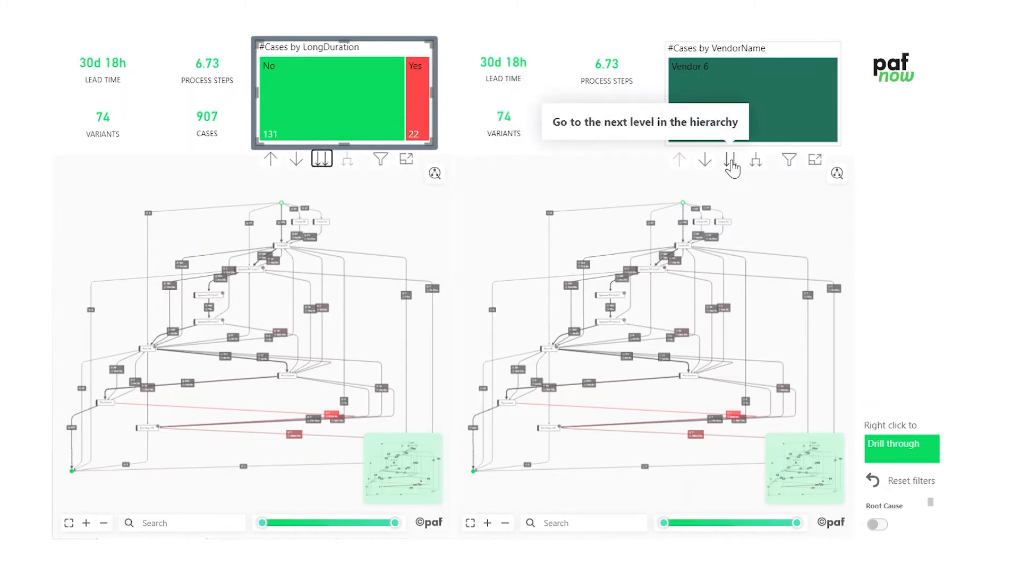
click(730, 160)
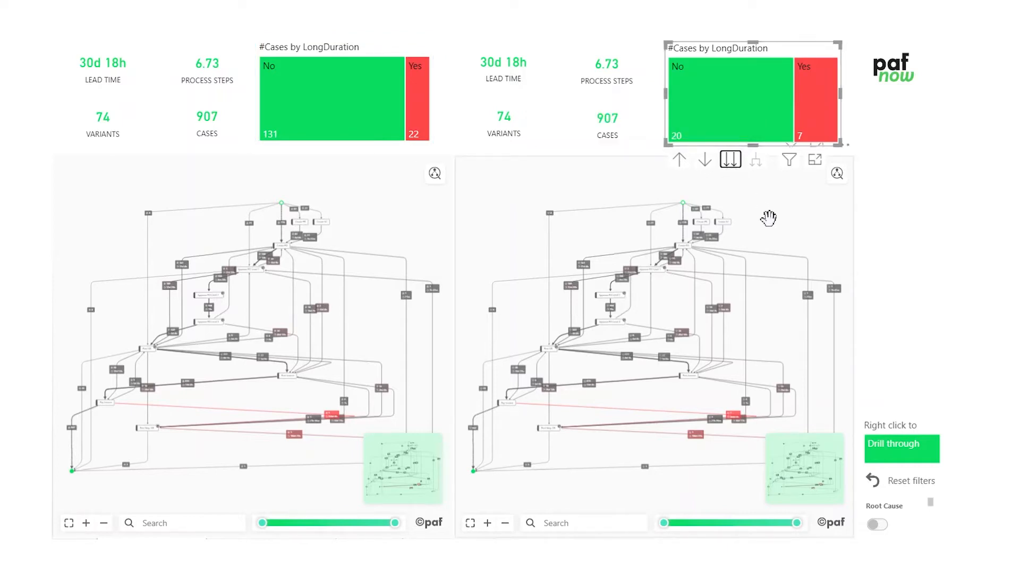
Step: Filter both benchmark processes to the cases with LongDuration set to Yes
mouse_move(323, 106)
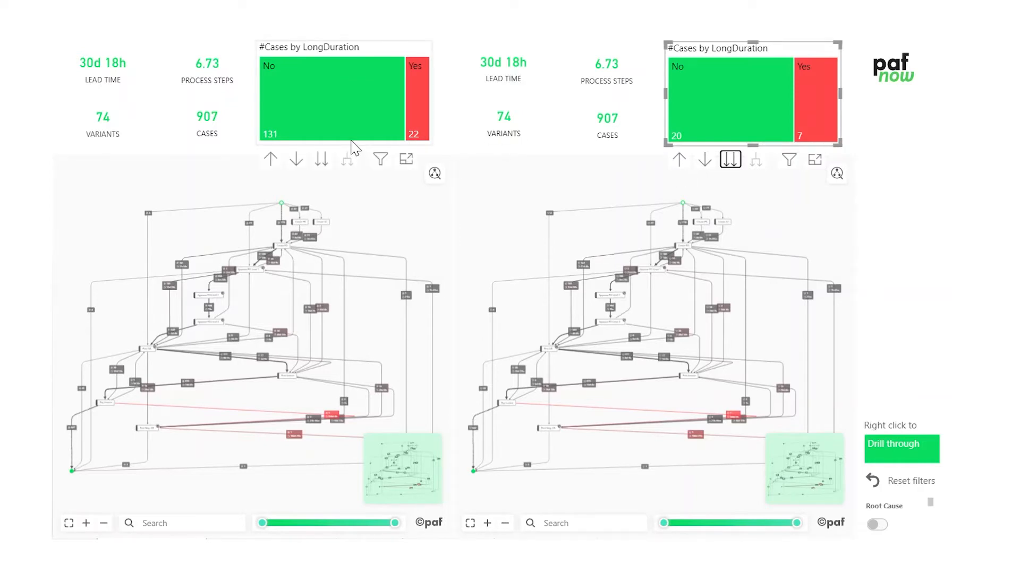
mouse_move(425, 109)
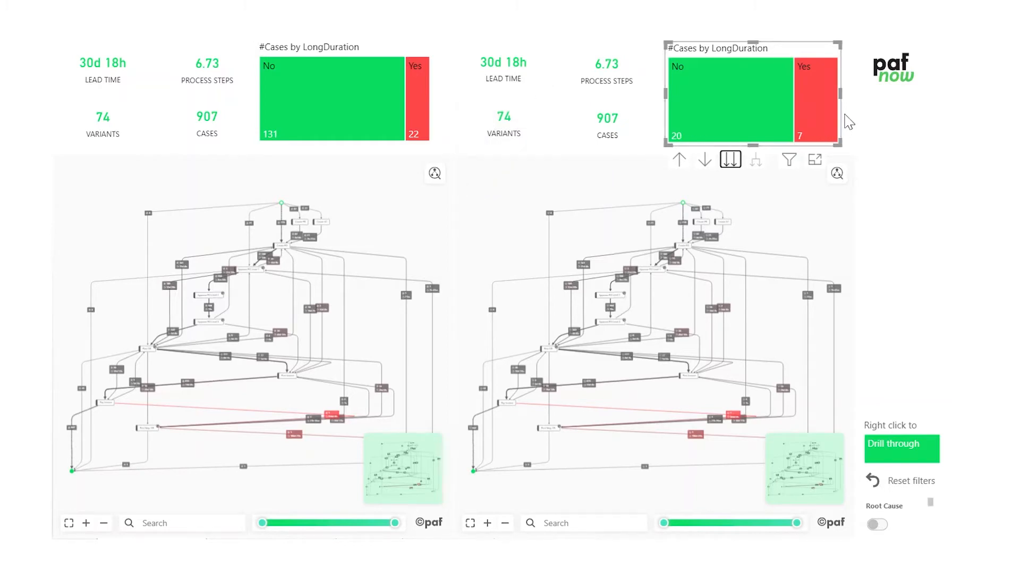
mouse_move(826, 112)
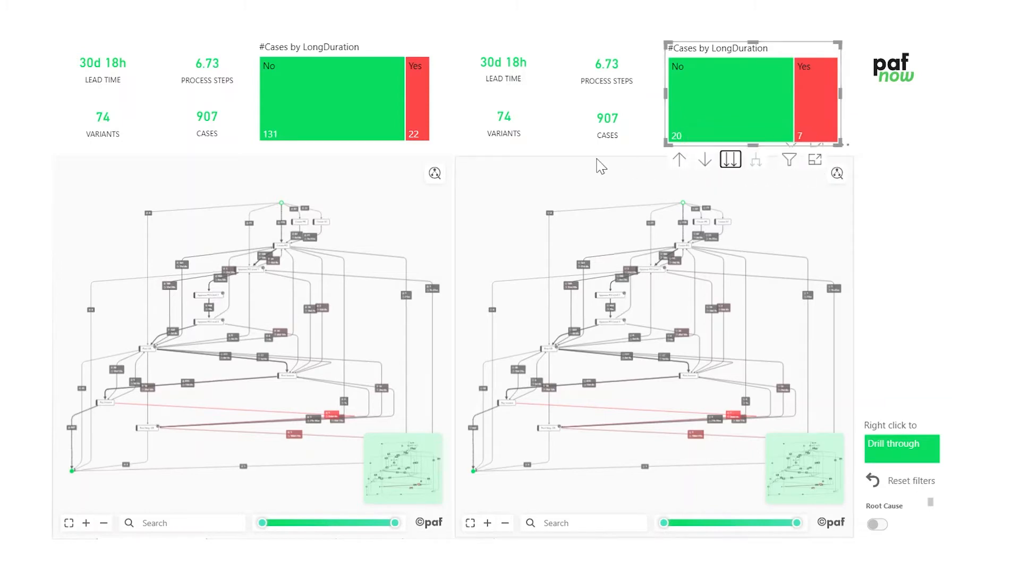
click(823, 108)
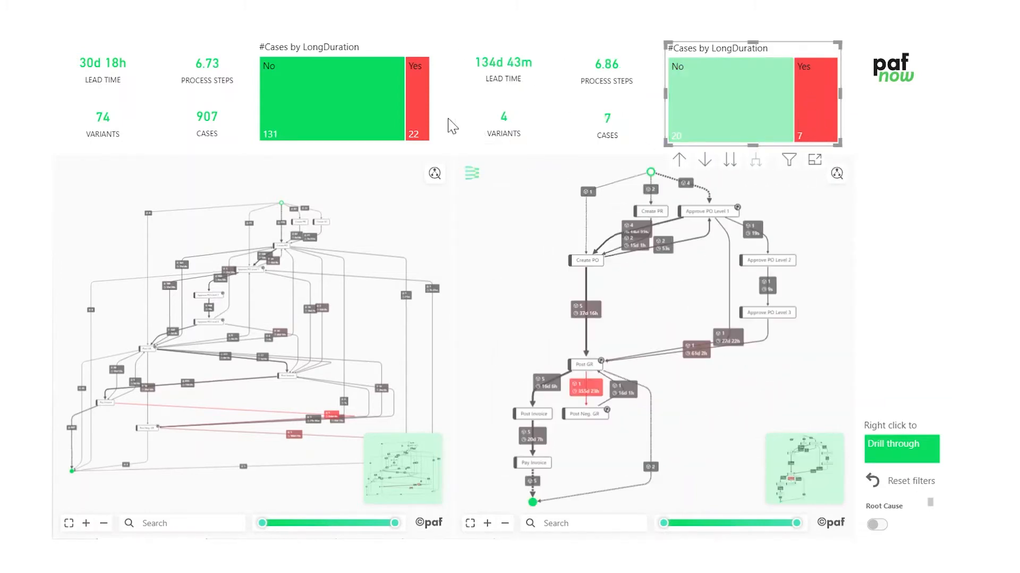
click(420, 100)
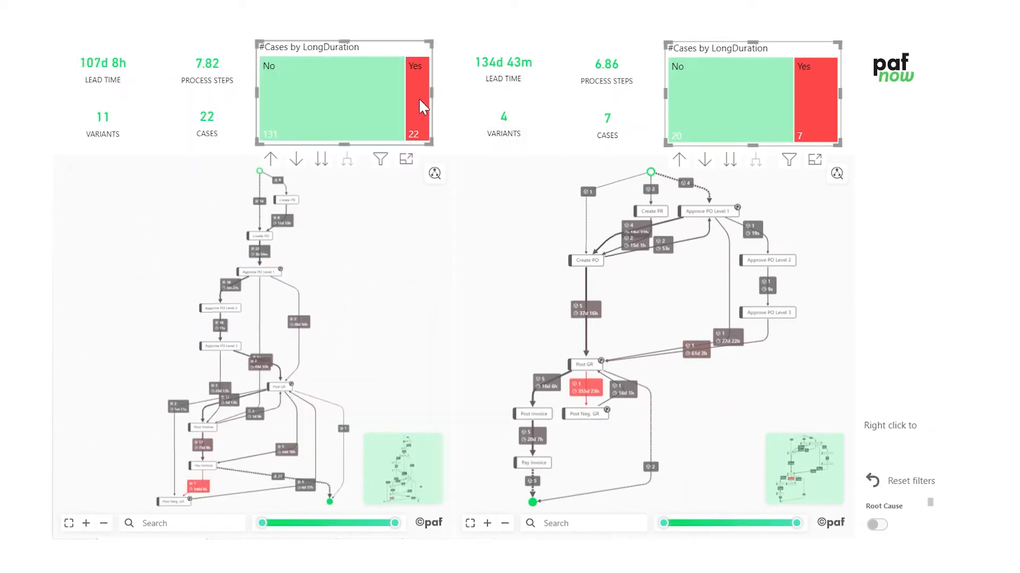
Step: Examine the slowest transitions leading to Post Neg. GR in both process graphs
scroll(667, 416, up, 3)
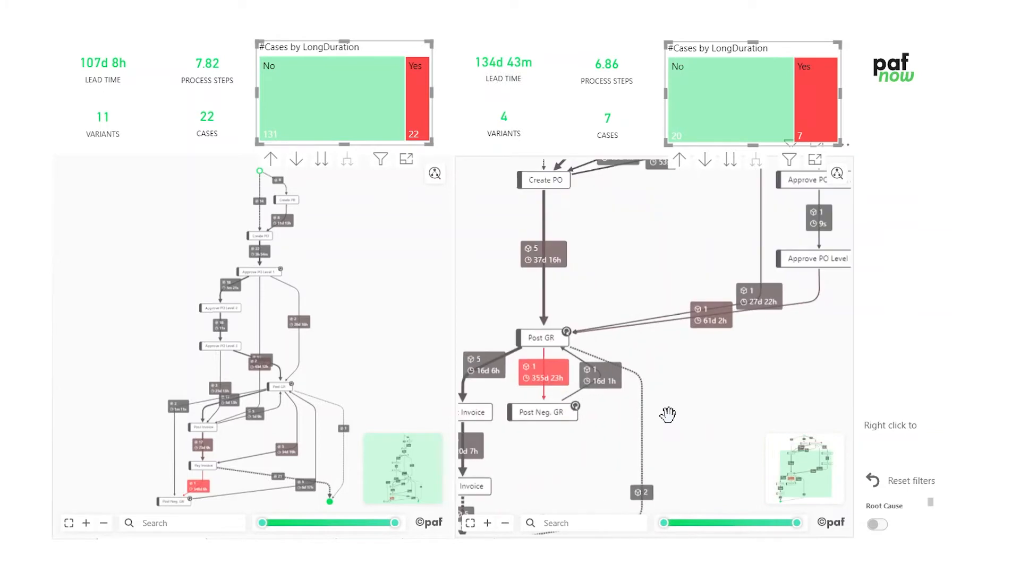
drag(522, 464, 635, 433)
scroll(602, 394, up, 3)
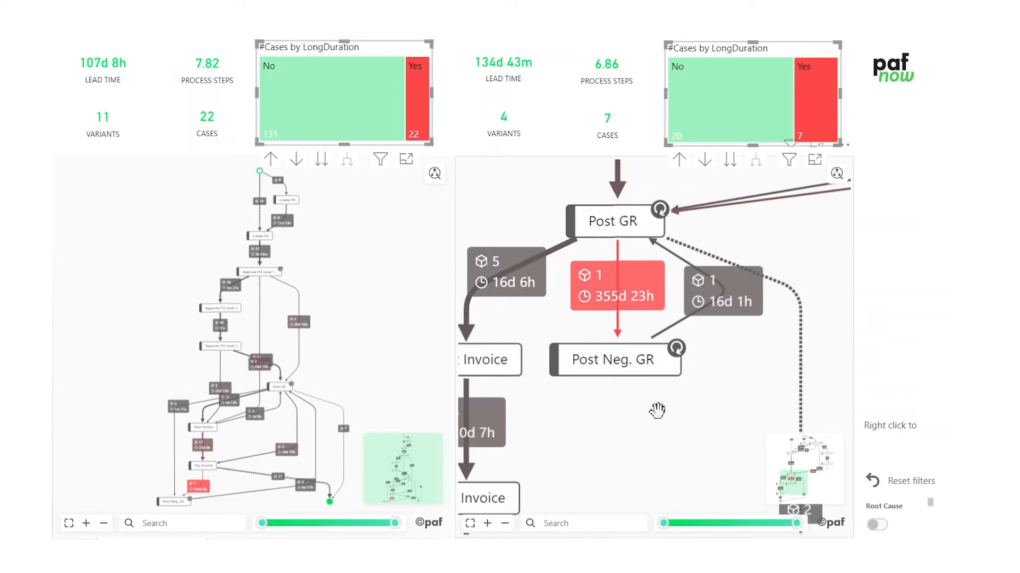
scroll(182, 412, up, 6)
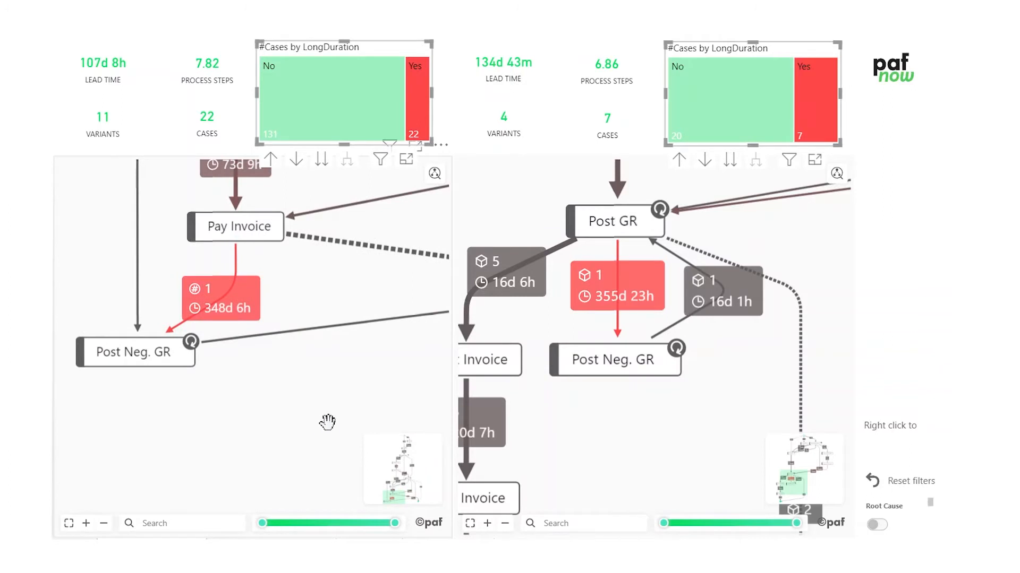
Step: Reduce both process graphs to the minimum level of detail and examine the durations between their remaining process steps
drag(394, 523, 262, 524)
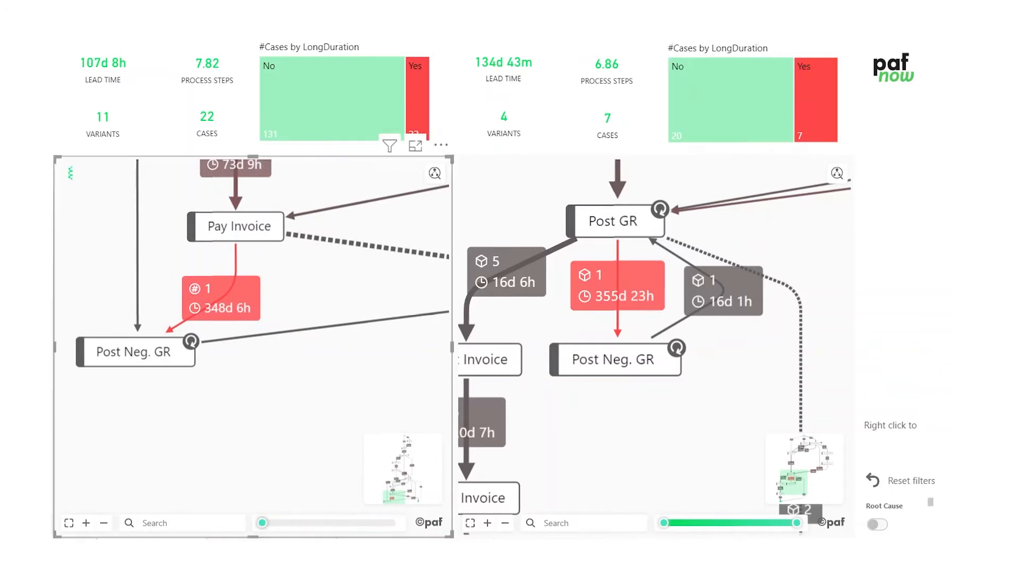
drag(800, 526, 663, 524)
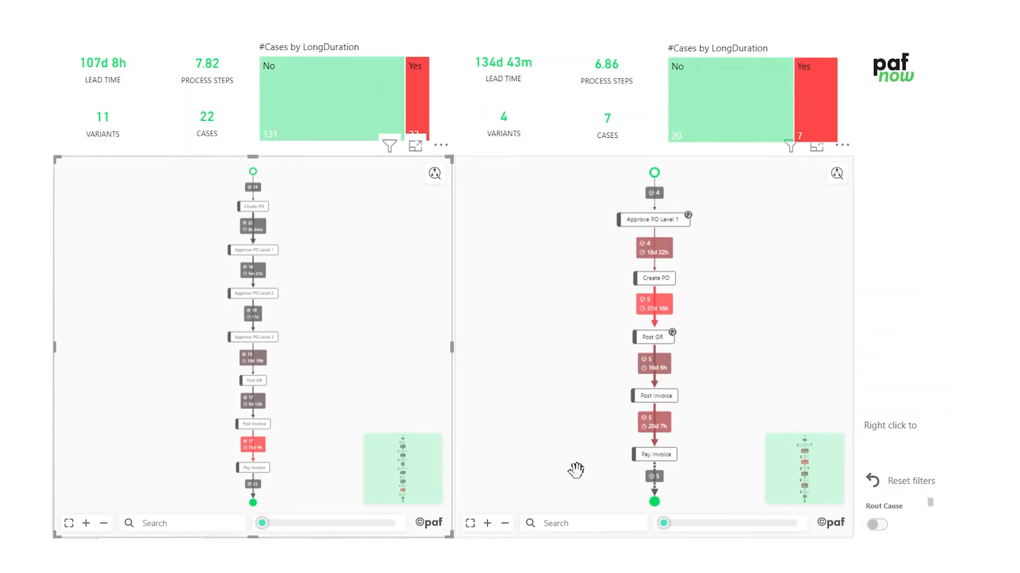
scroll(207, 425, up, 5)
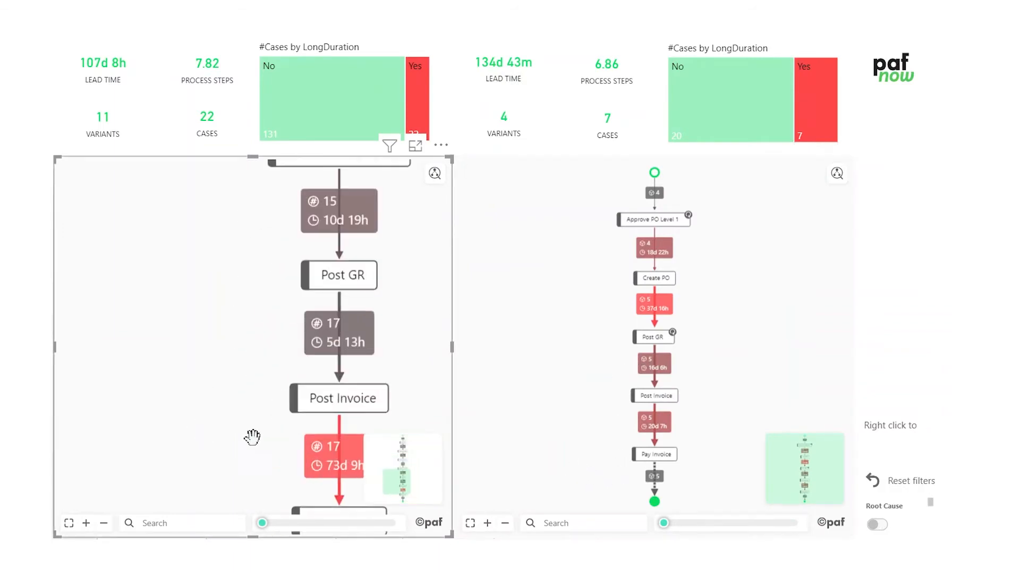
drag(232, 426, 154, 309)
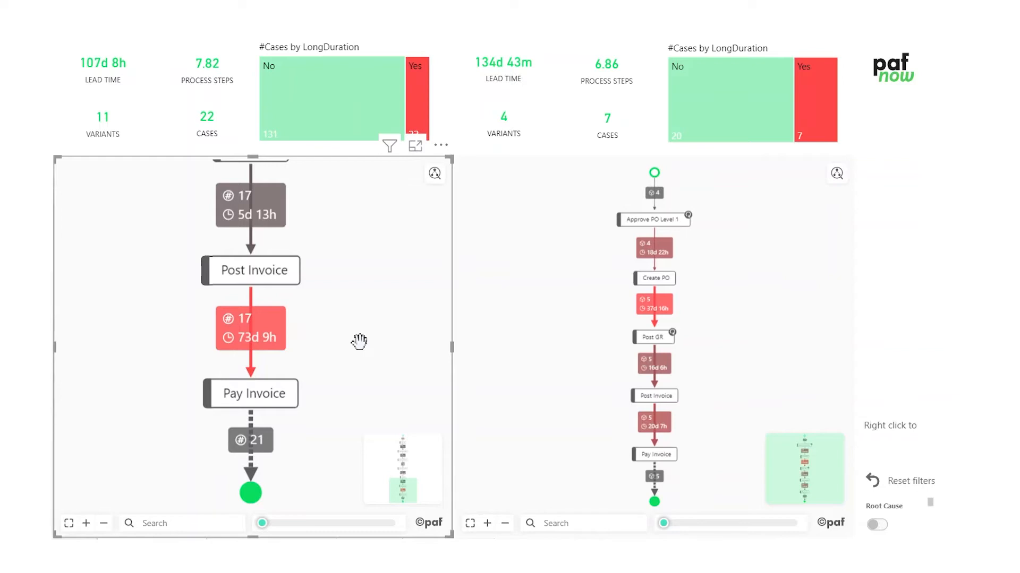
scroll(709, 282, up, 4)
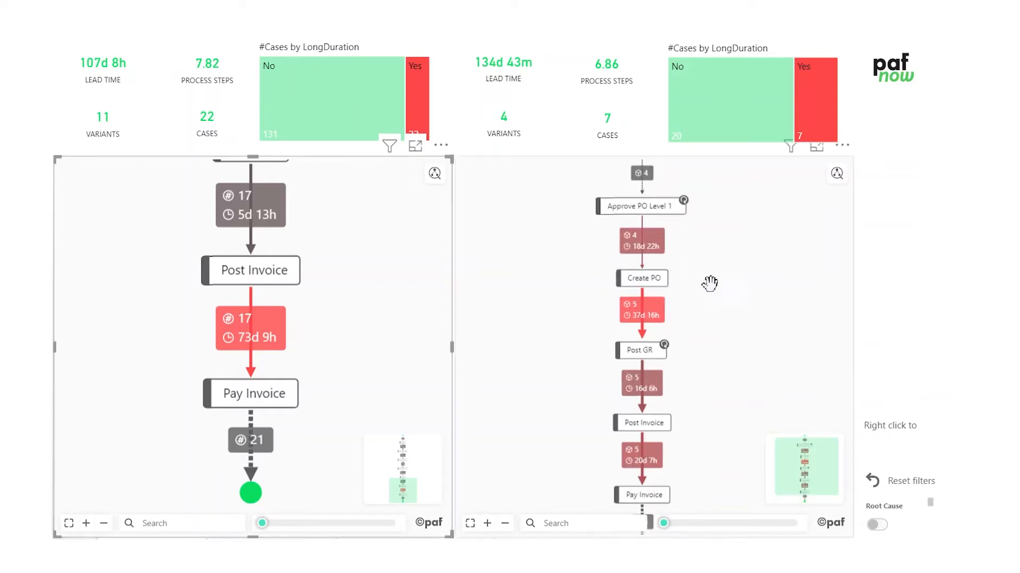
Step: Examine the transition from Create PO to Post GR in Vendor 6's process graph
drag(730, 338, 685, 292)
scroll(745, 336, up, 2)
scroll(756, 321, up, 2)
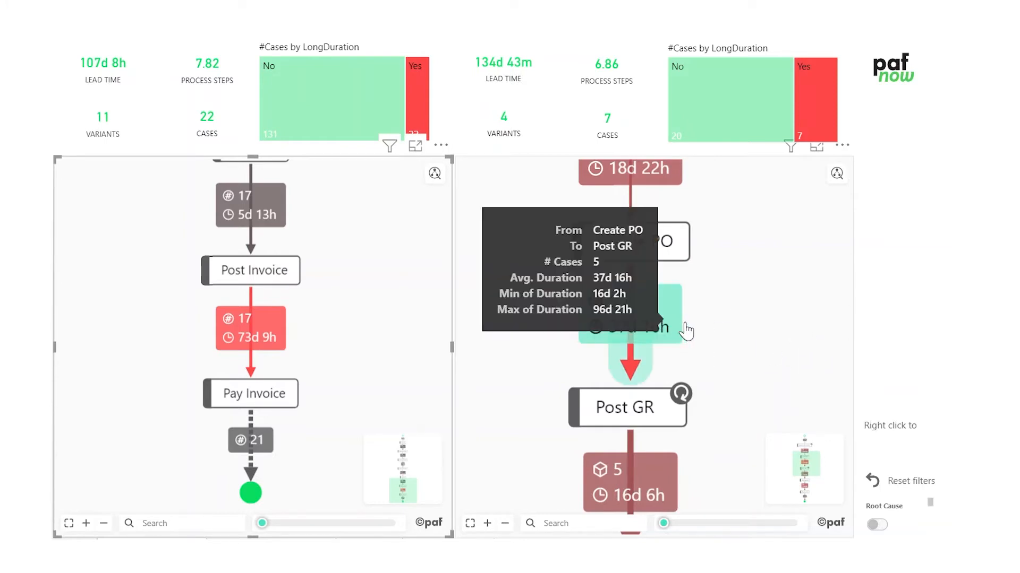
Step: Turn on the root cause analysis and examine the material groups behind the long-duration cases of both vendors
ctrl+click(874, 526)
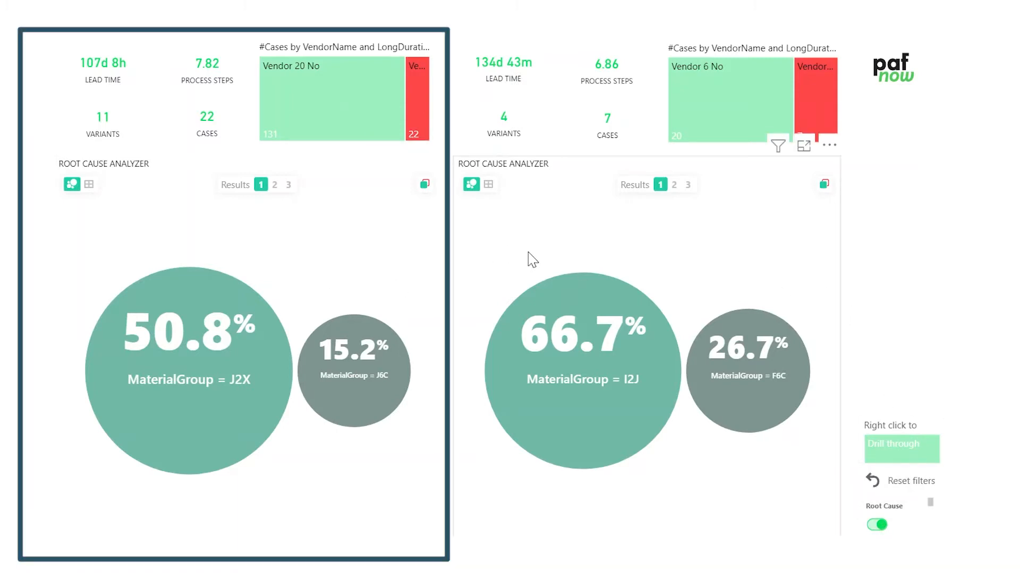
mouse_move(269, 352)
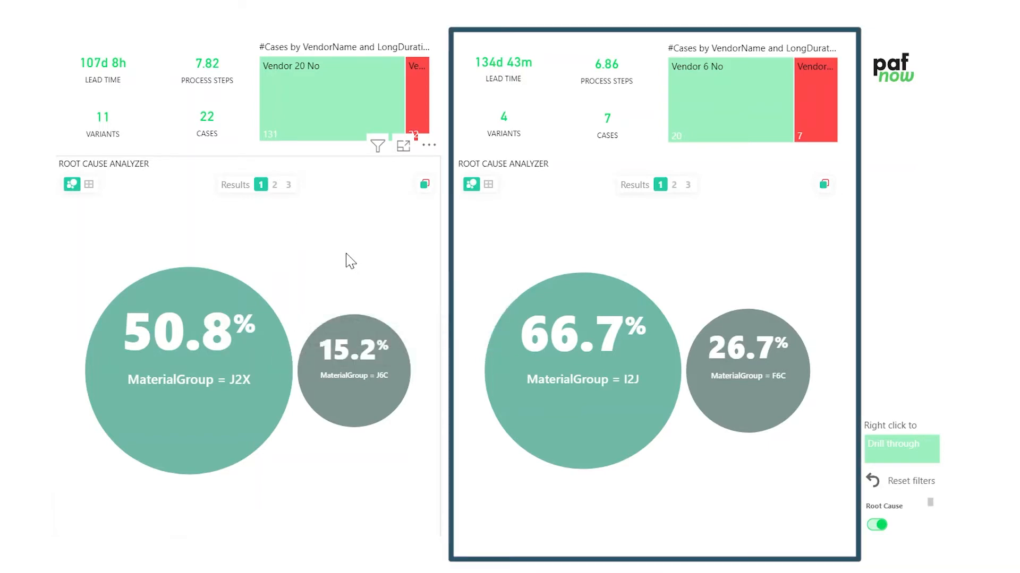
mouse_move(644, 358)
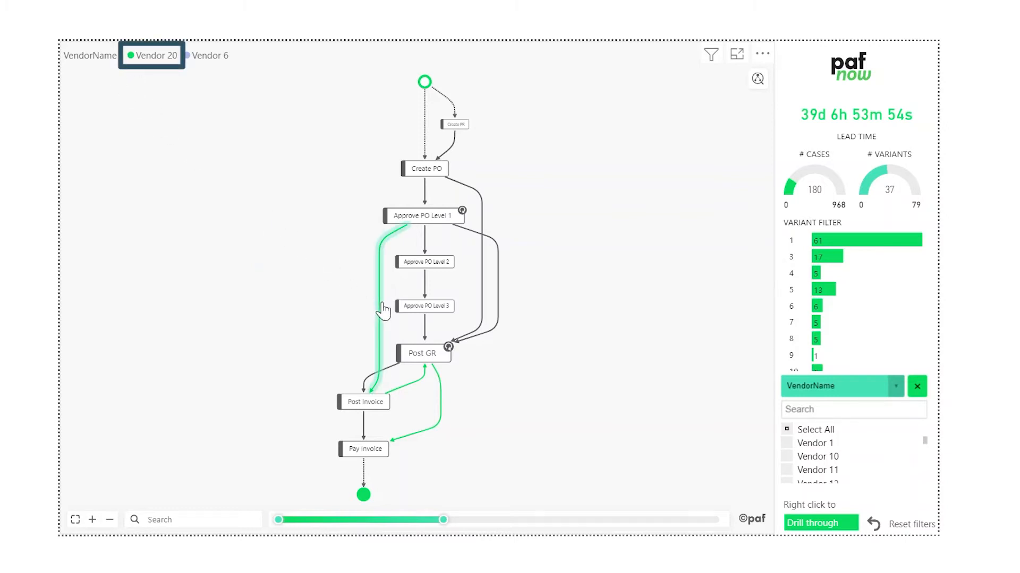
Step: Raise the vendor comparison graph to the maximum level of detail and examine the transitions unique to Vendor 20 and Vendor 6
mouse_move(382, 307)
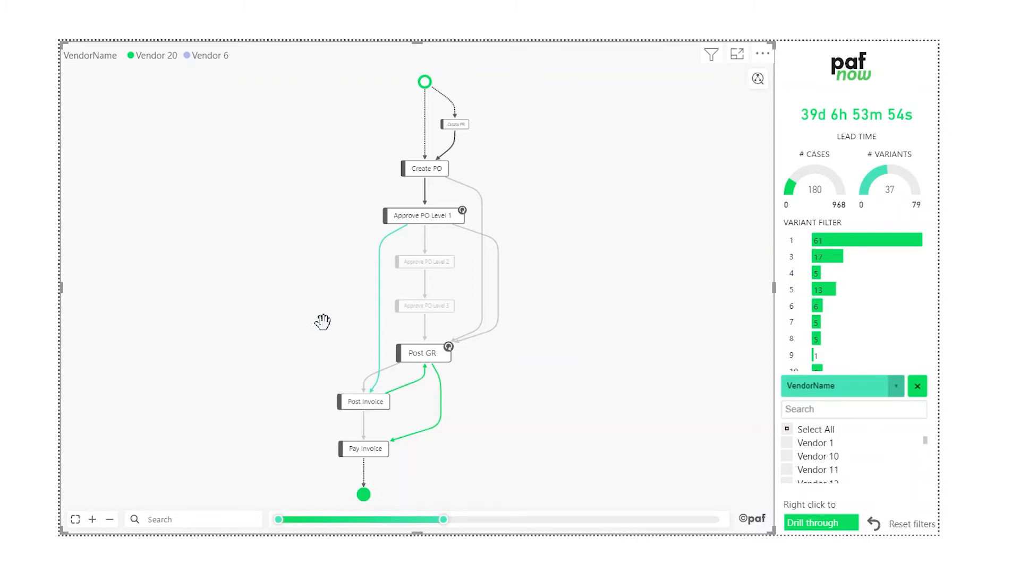
mouse_move(323, 321)
mouse_down()
mouse_move(321, 303)
mouse_move(321, 313)
mouse_up()
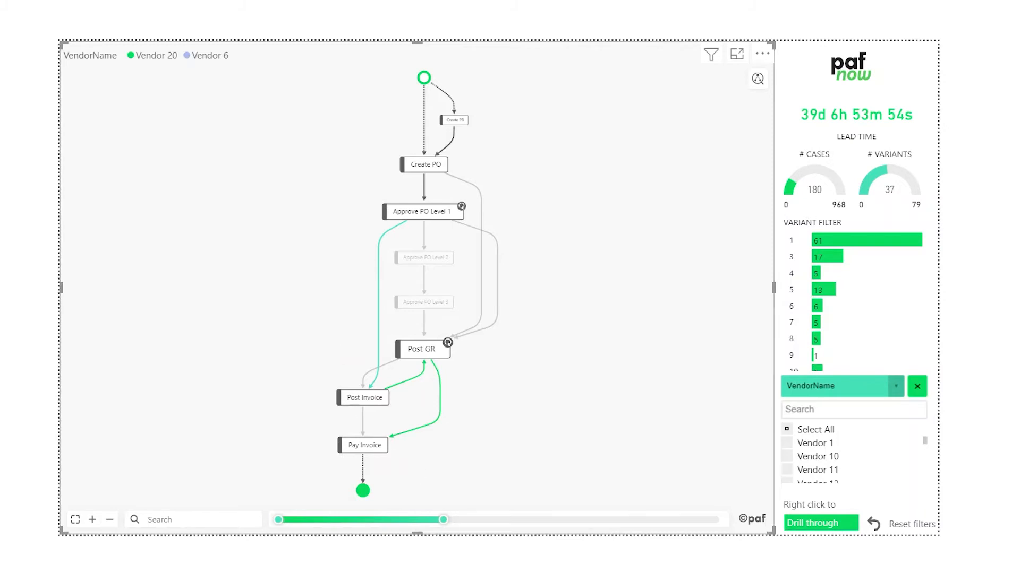
drag(443, 520, 648, 519)
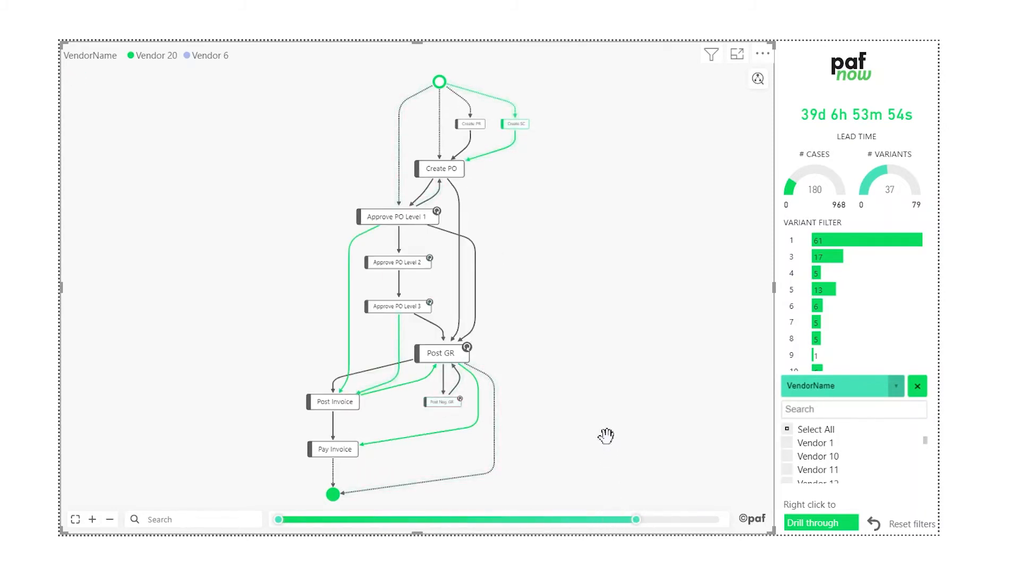
drag(636, 519, 718, 520)
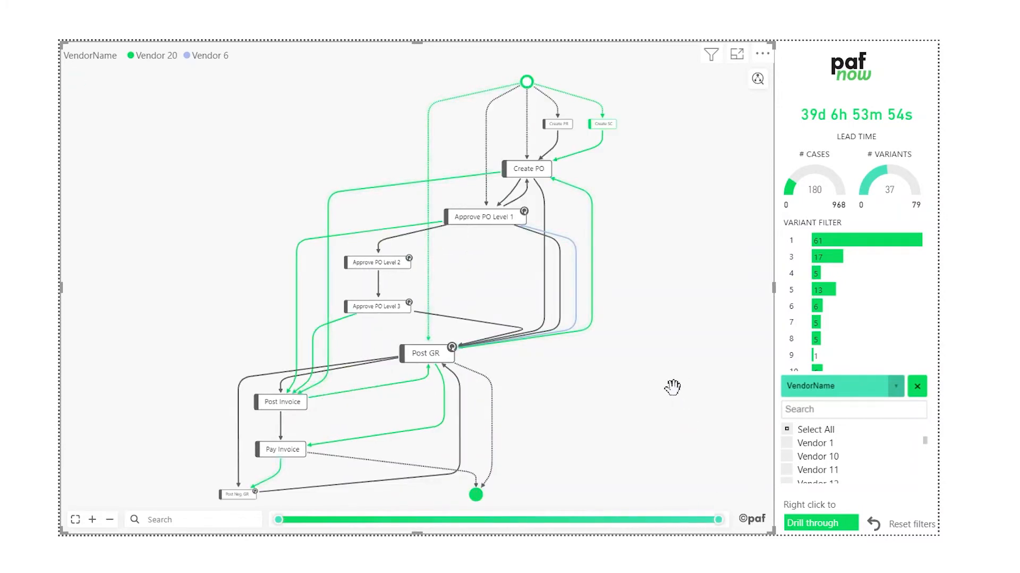
scroll(586, 289, up, 3)
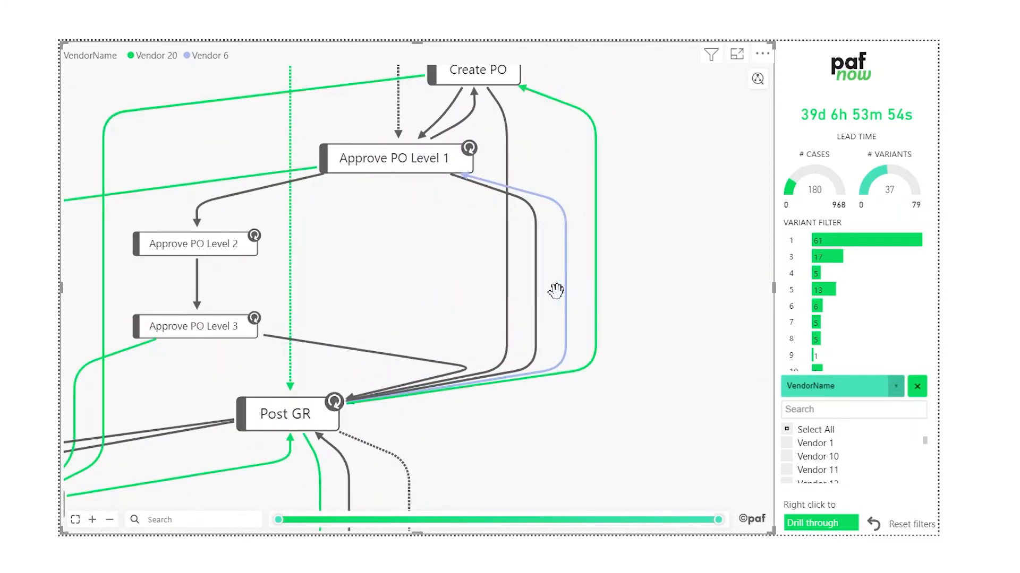
mouse_move(567, 302)
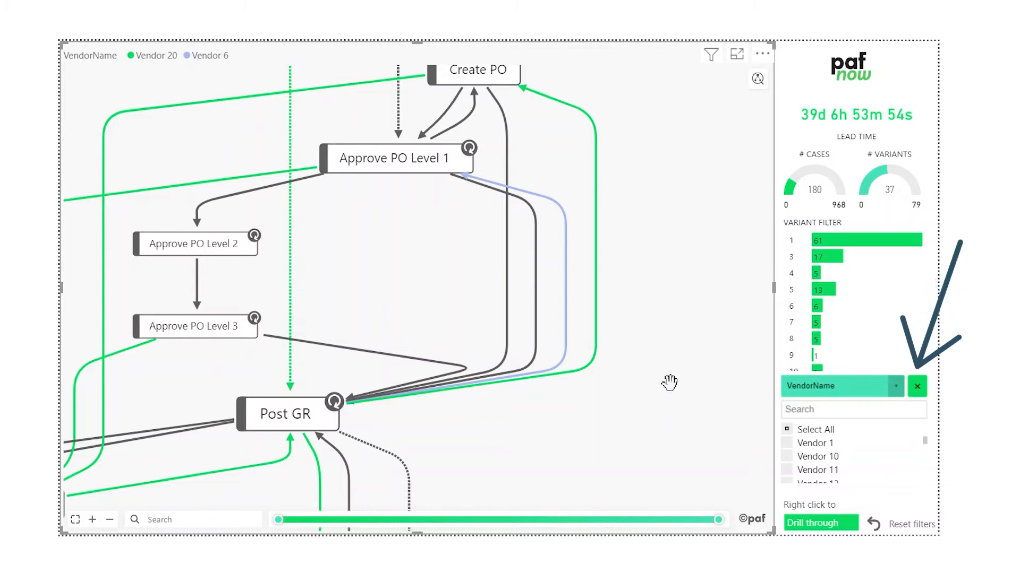
Step: Clear the VendorName filter to include all vendors in the comparison graph
click(917, 387)
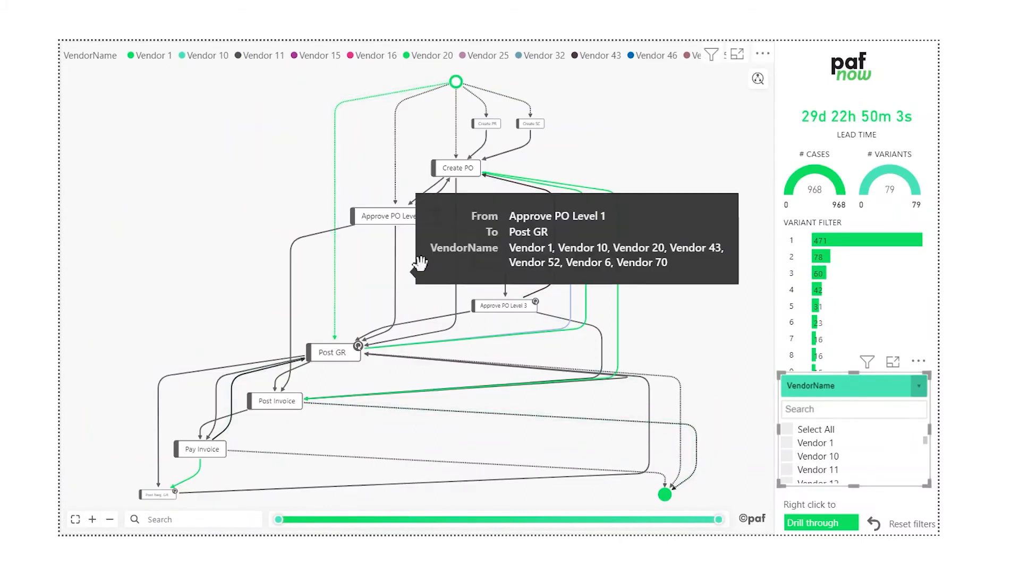
drag(661, 339, 656, 255)
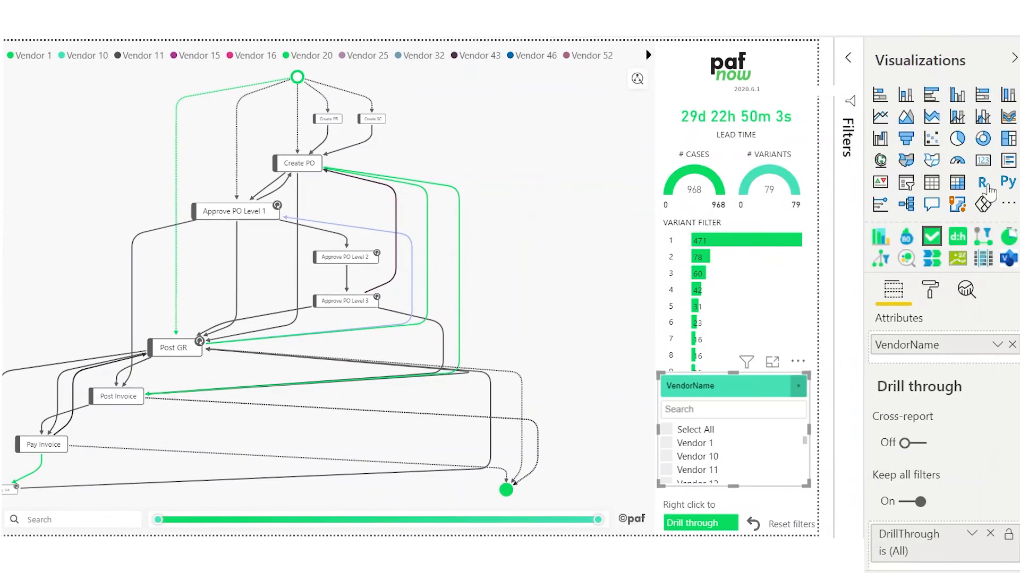
Step: Set the comparison graph's multi graph layout to Side by side and lower its level of detail
click(930, 291)
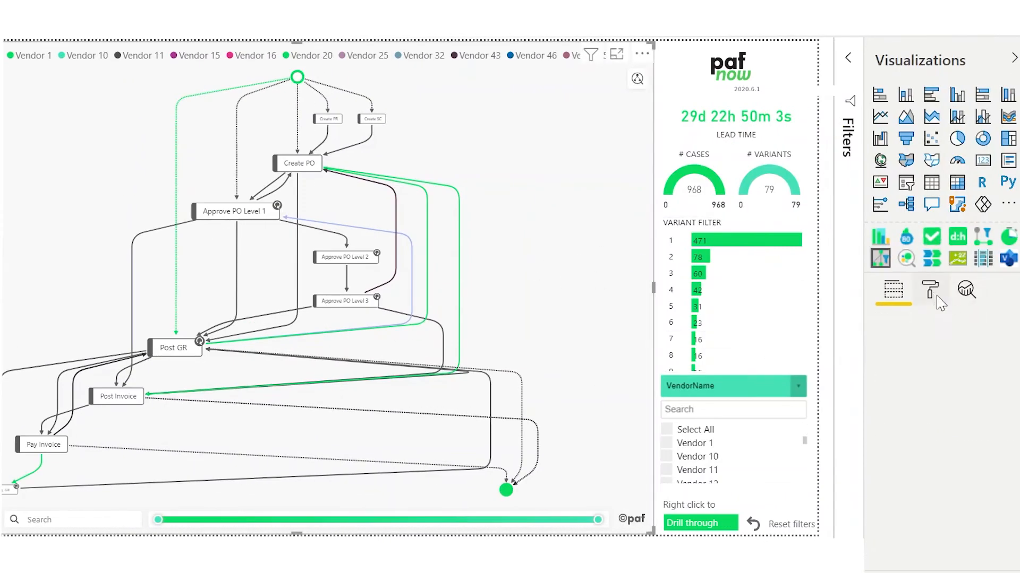
scroll(921, 489, down, 4)
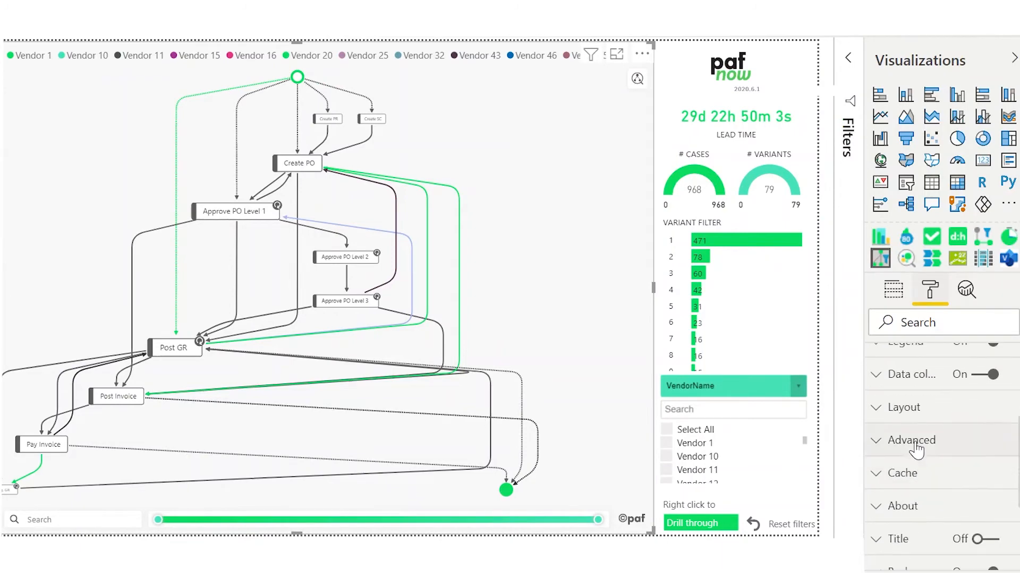
click(918, 411)
click(956, 467)
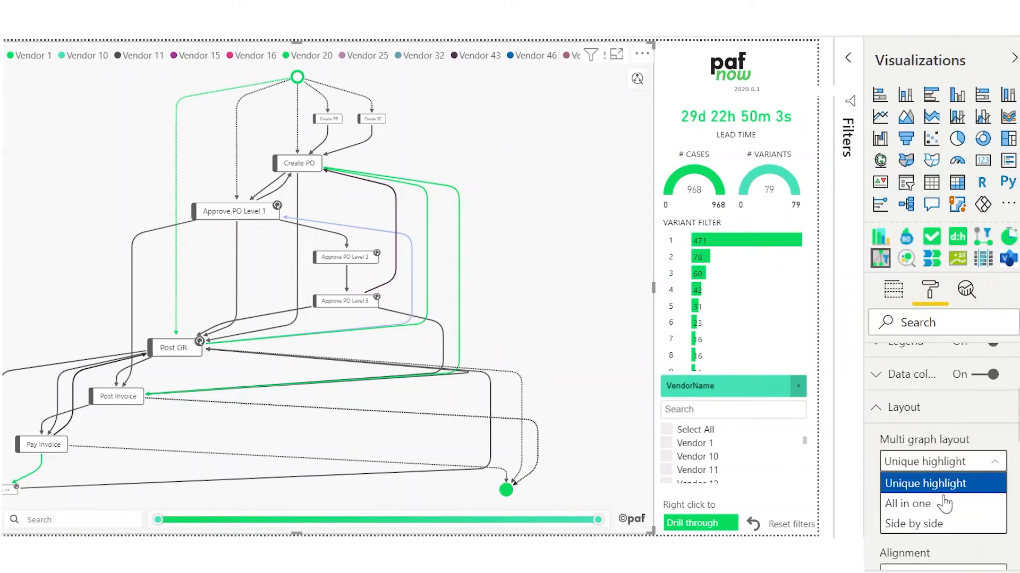
click(934, 526)
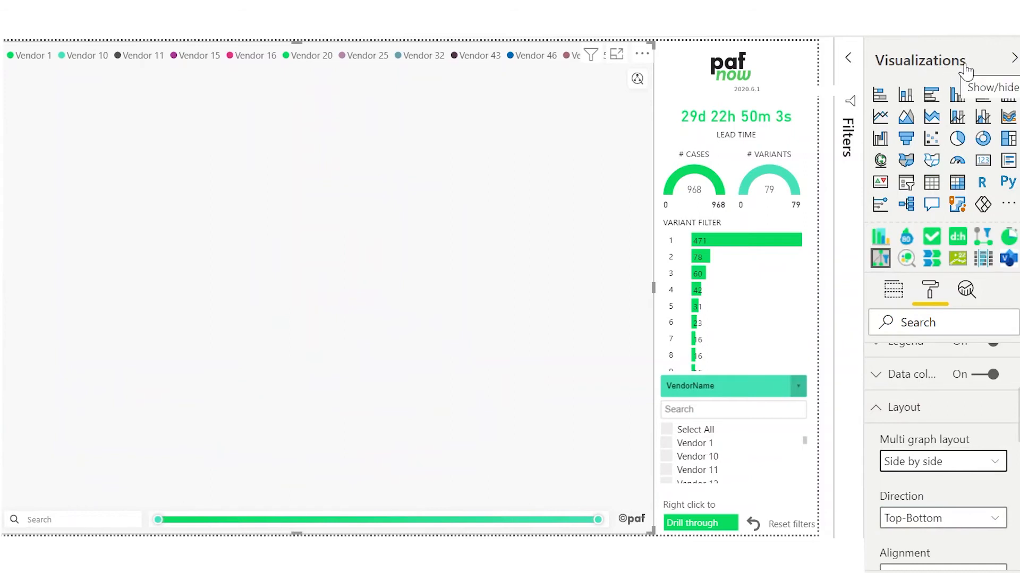
click(973, 68)
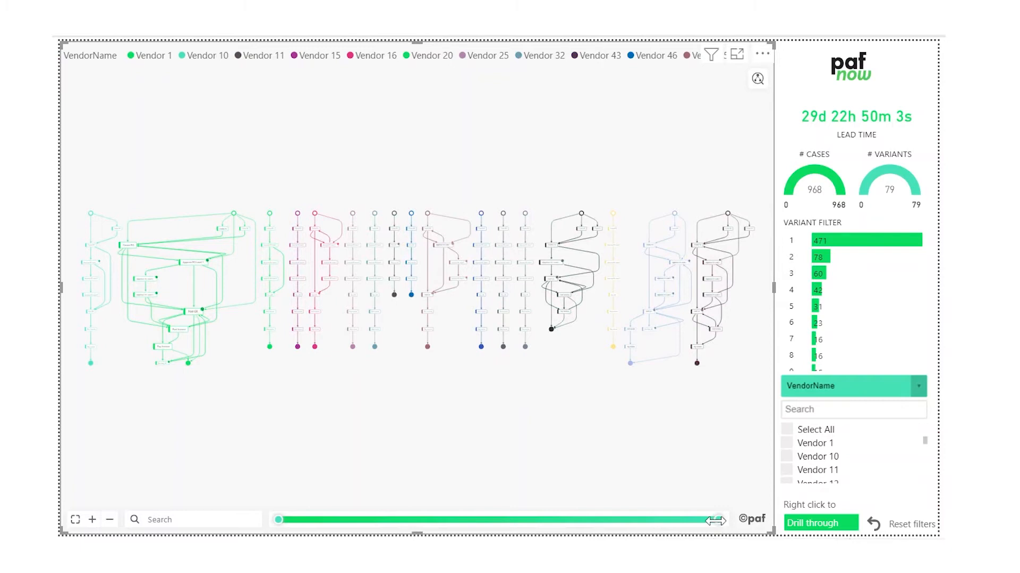
drag(718, 520, 335, 520)
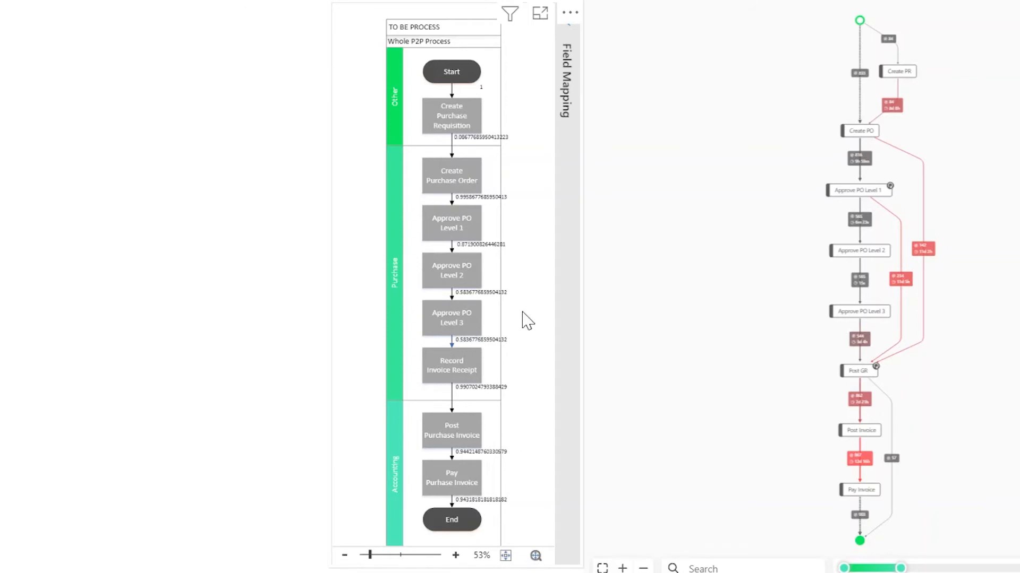
Step: Filter the report by the Create Purchase Order step of the TO BE process diagram
click(461, 177)
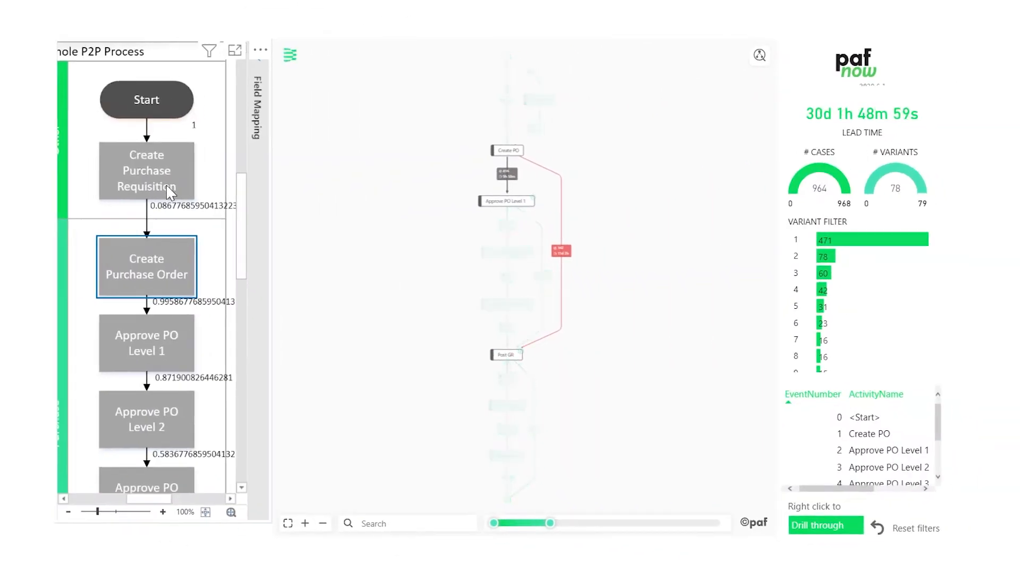
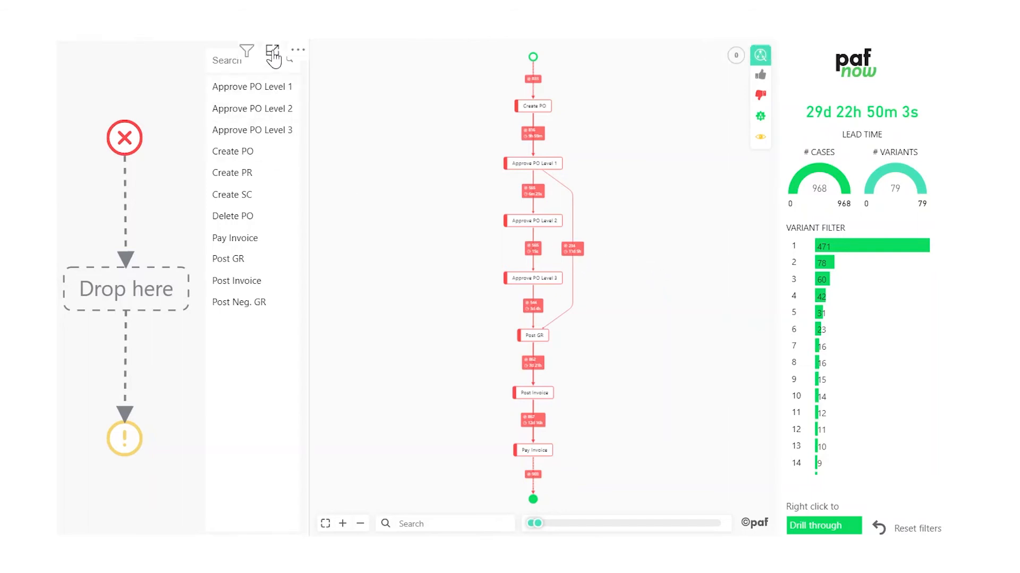
Step: Enlarge the process filter and add Create PO, Create PR and Create SC as alternative activities directly following the start
click(272, 53)
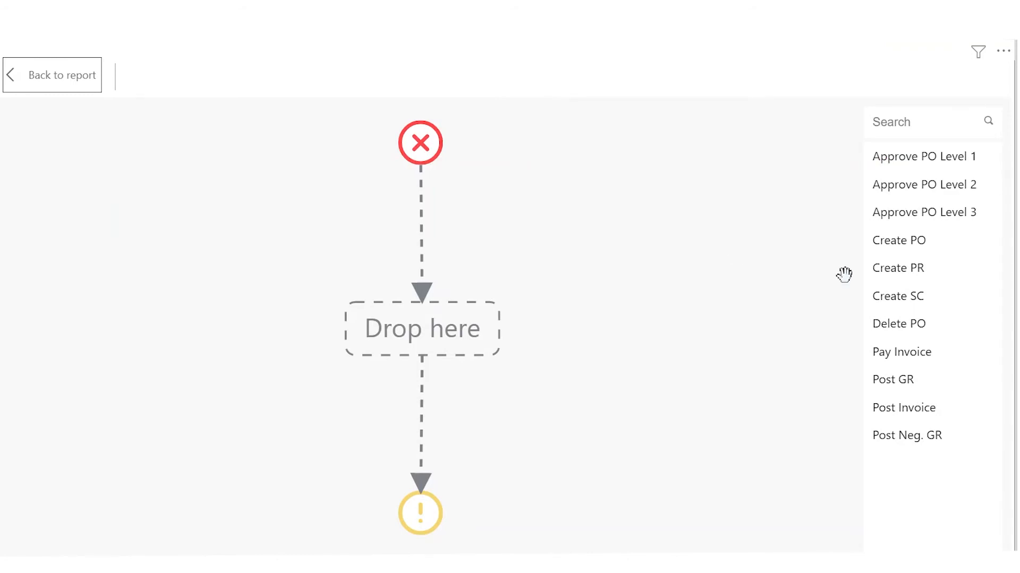
drag(904, 242, 460, 326)
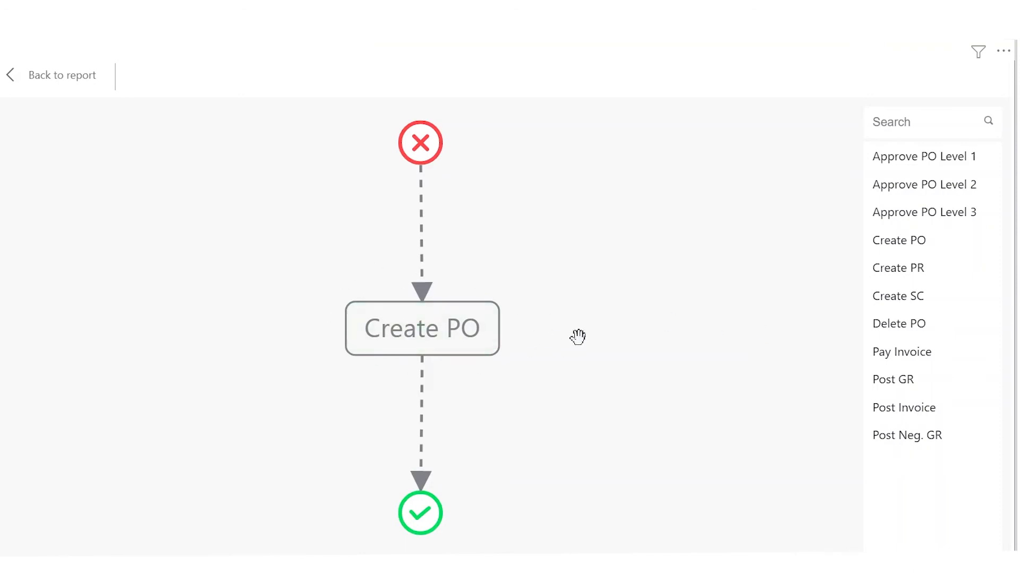
drag(899, 269, 580, 326)
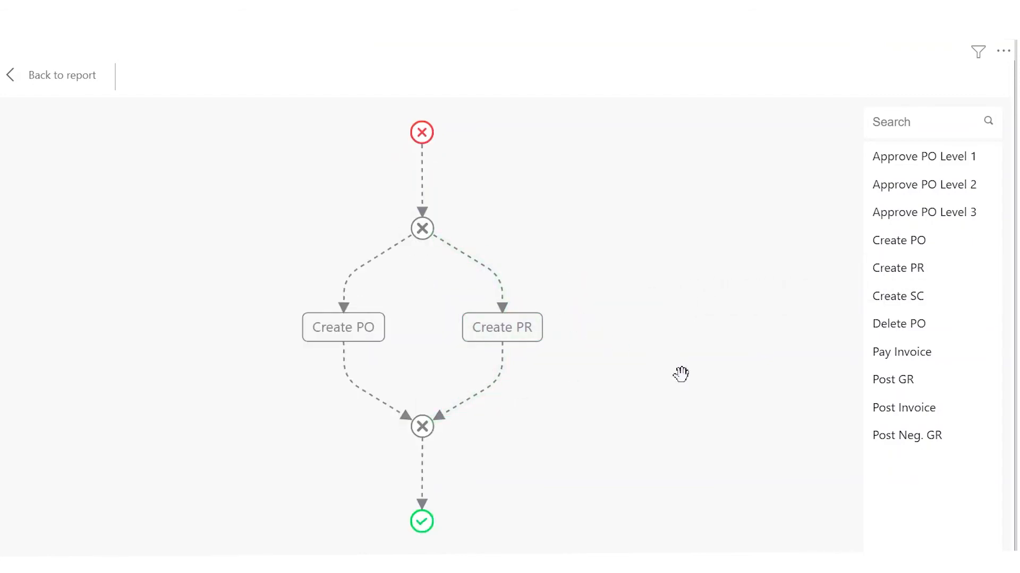
drag(892, 296, 604, 333)
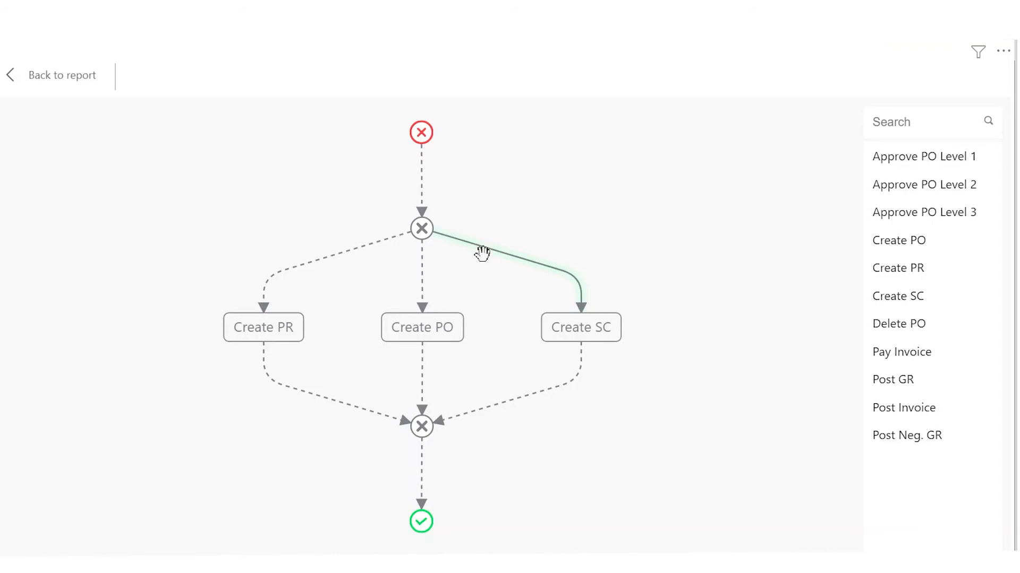
click(388, 241)
click(422, 207)
Step: Append Post GR, Post Invoice and Pay Invoice in sequence to the filter pattern, with Pay Invoice directly followed by the end
drag(917, 381, 422, 472)
drag(899, 406, 421, 488)
drag(940, 353, 422, 490)
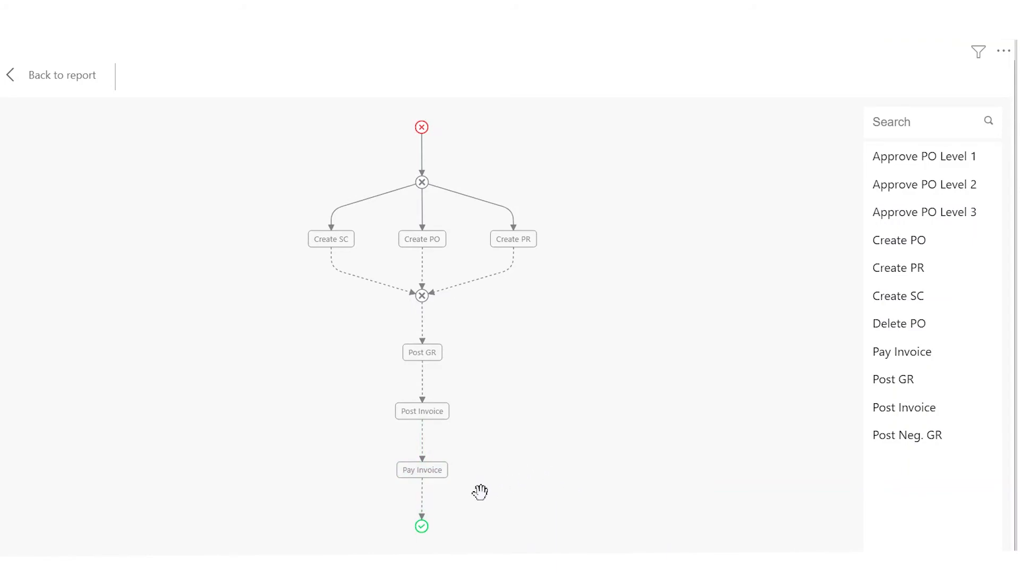
click(421, 504)
Step: Insert a second Post GR between Post GR and Post Invoice and set it to Exclude
drag(912, 381, 420, 383)
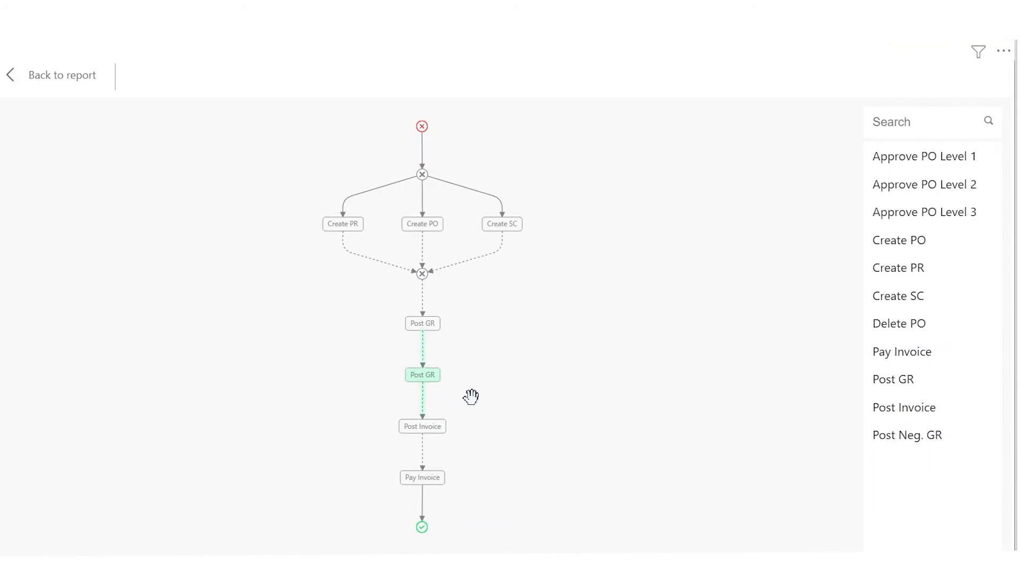
click(425, 375)
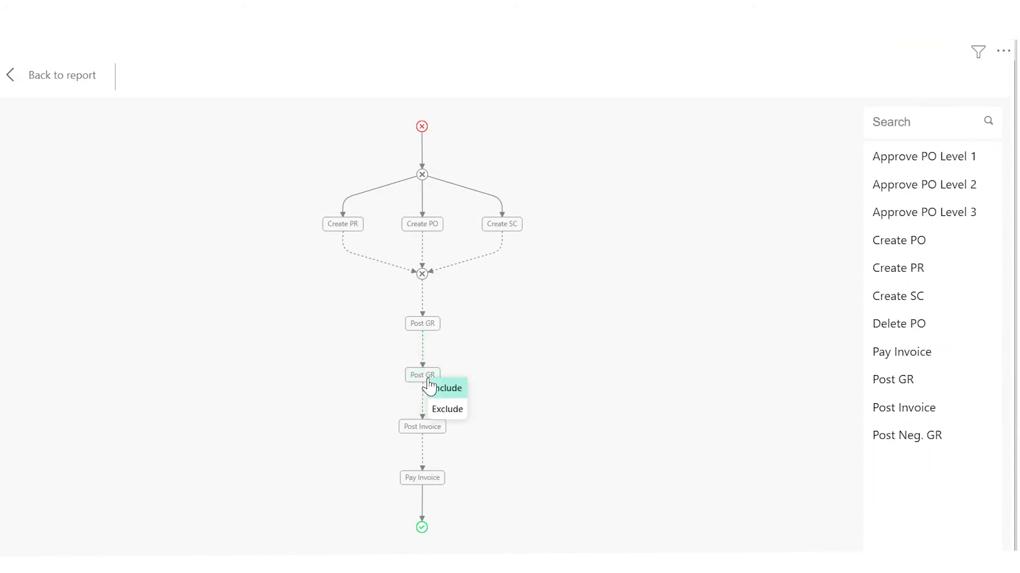
click(447, 409)
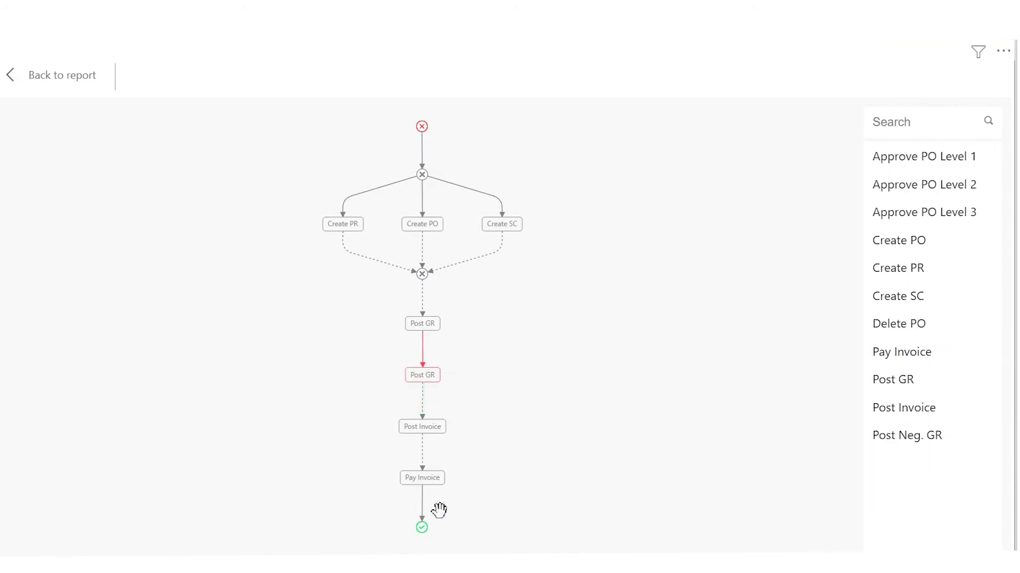
Step: Apply the finished filter pattern to the report and raise the process graph to the maximum level of detail
click(63, 81)
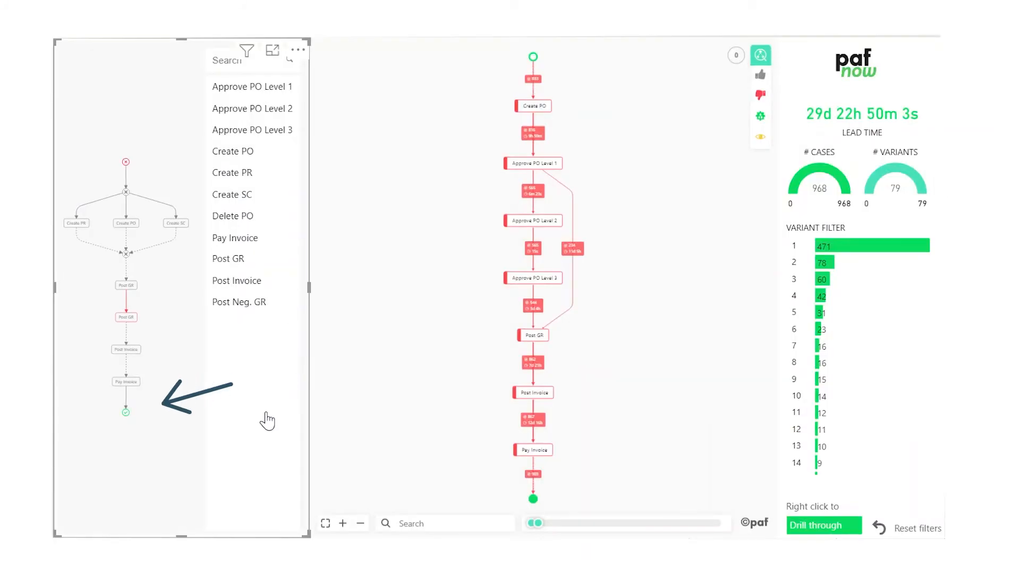
click(126, 414)
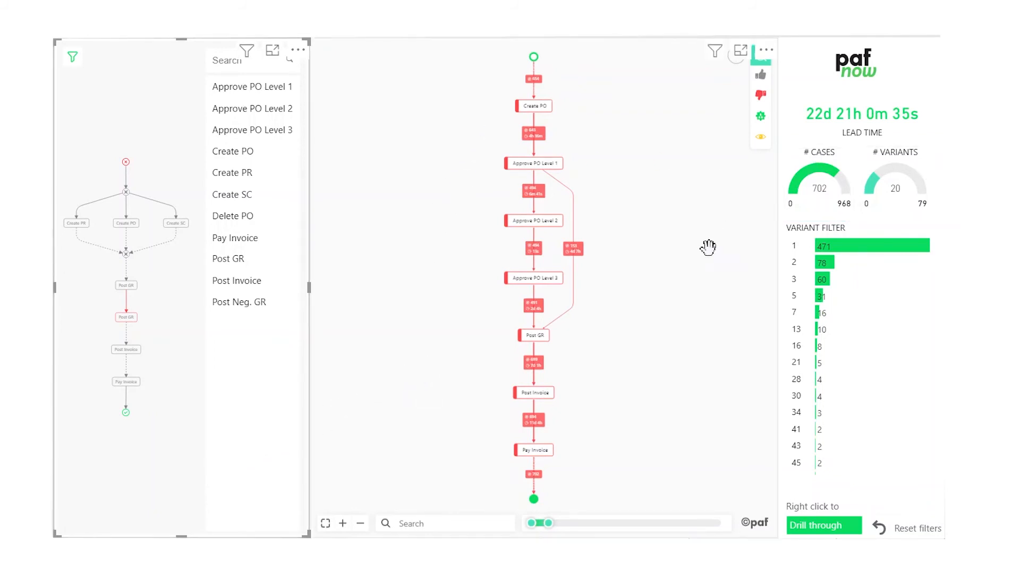
drag(548, 524, 706, 524)
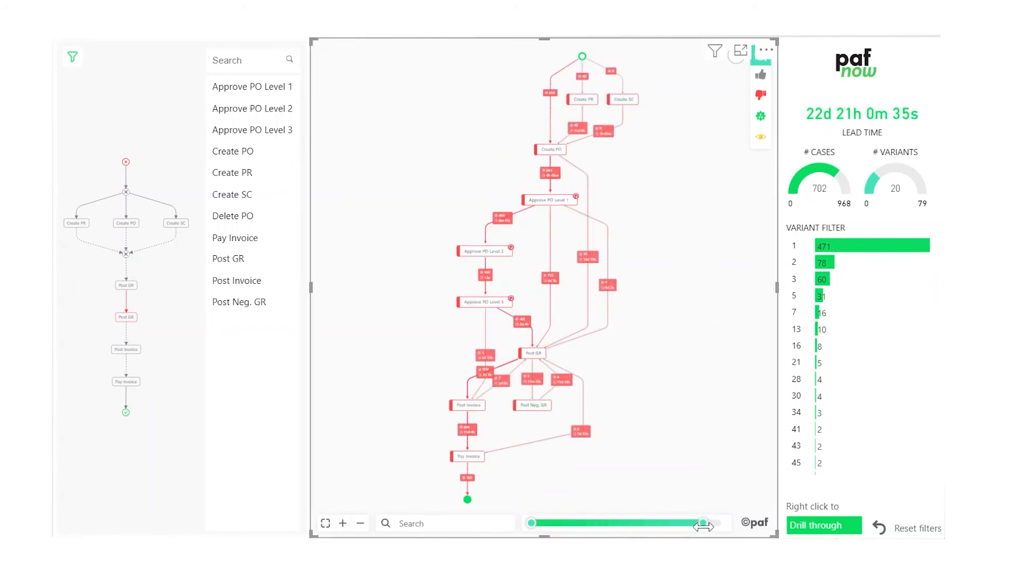
drag(705, 525, 720, 523)
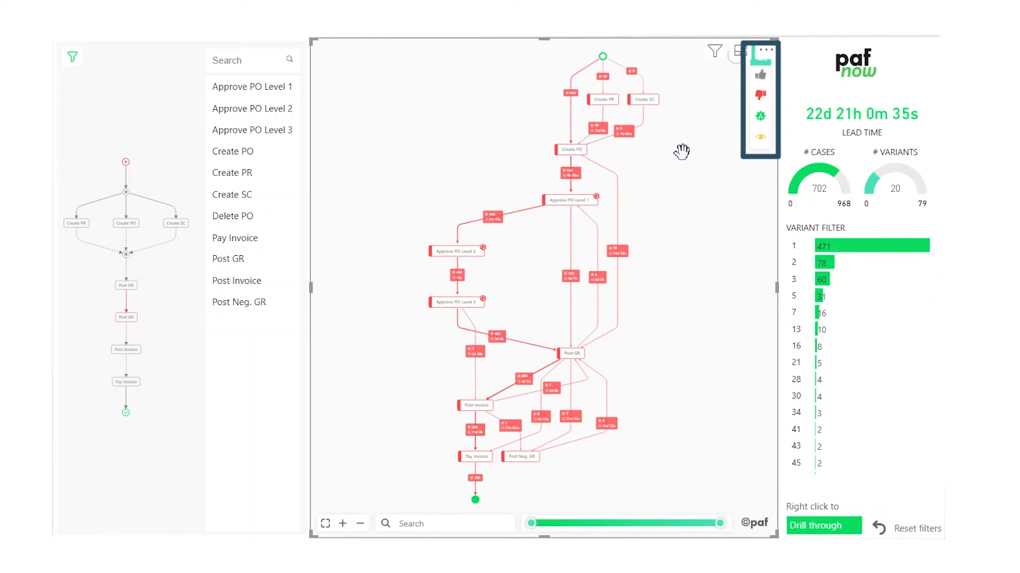
Step: Mark the filtered process as compliant and show the current reference model
click(761, 79)
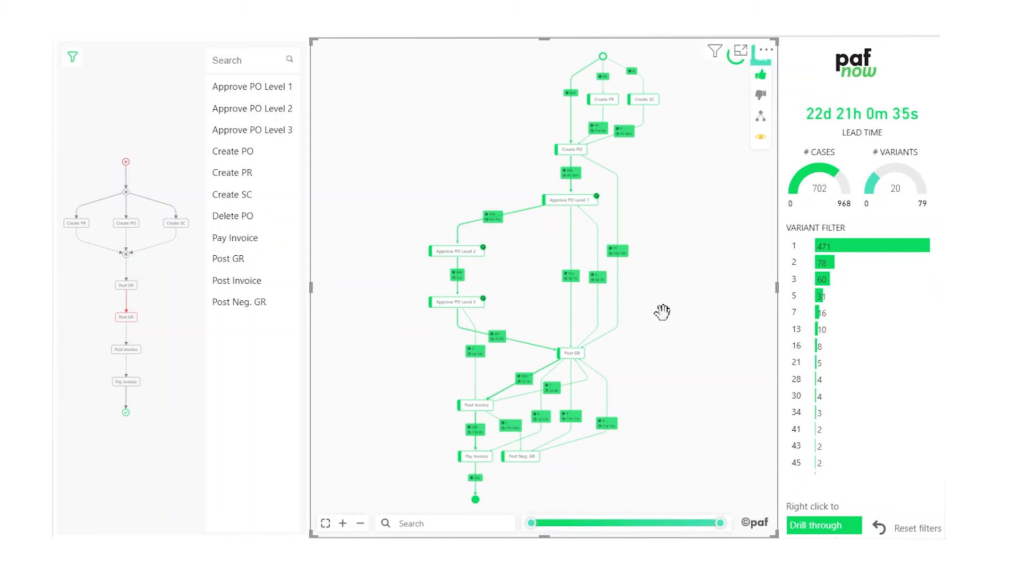
mouse_move(762, 126)
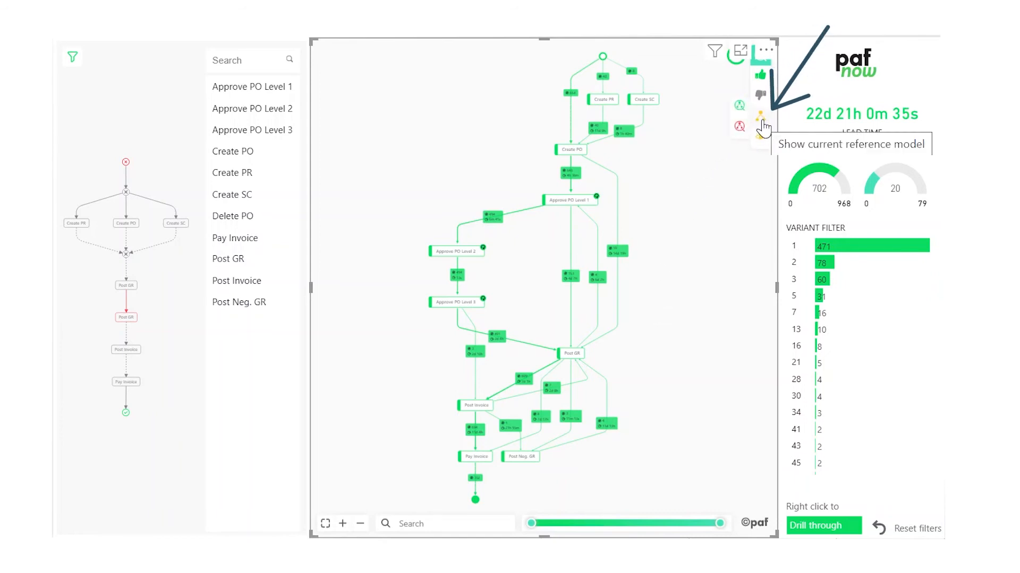
click(763, 126)
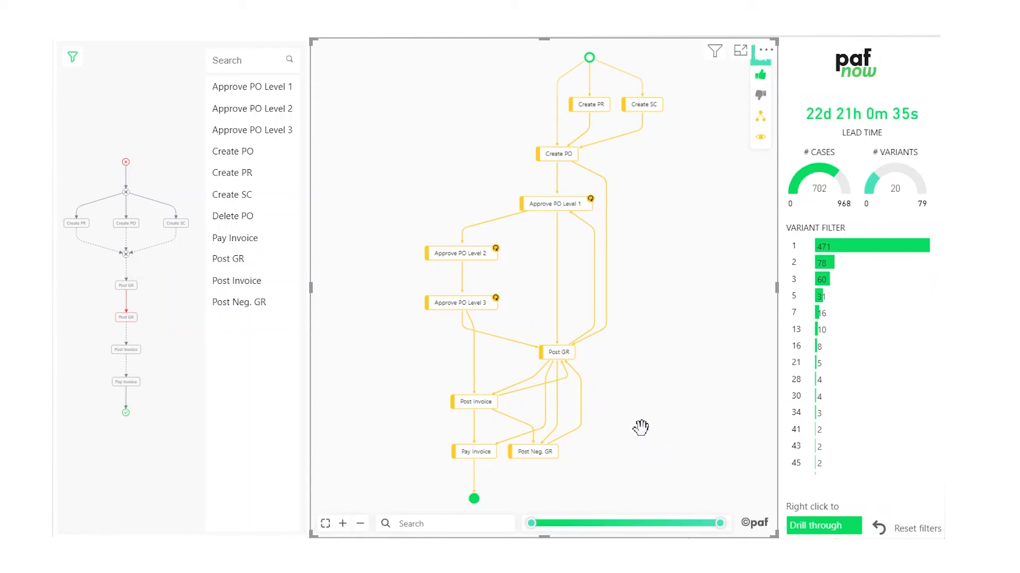
Step: Mark Post Neg. GR, the approval self-loops and the connection from Post Invoice back to Post GR as not conforming in the reference model
scroll(642, 428, up, 3)
drag(596, 440, 692, 325)
scroll(635, 362, up, 1)
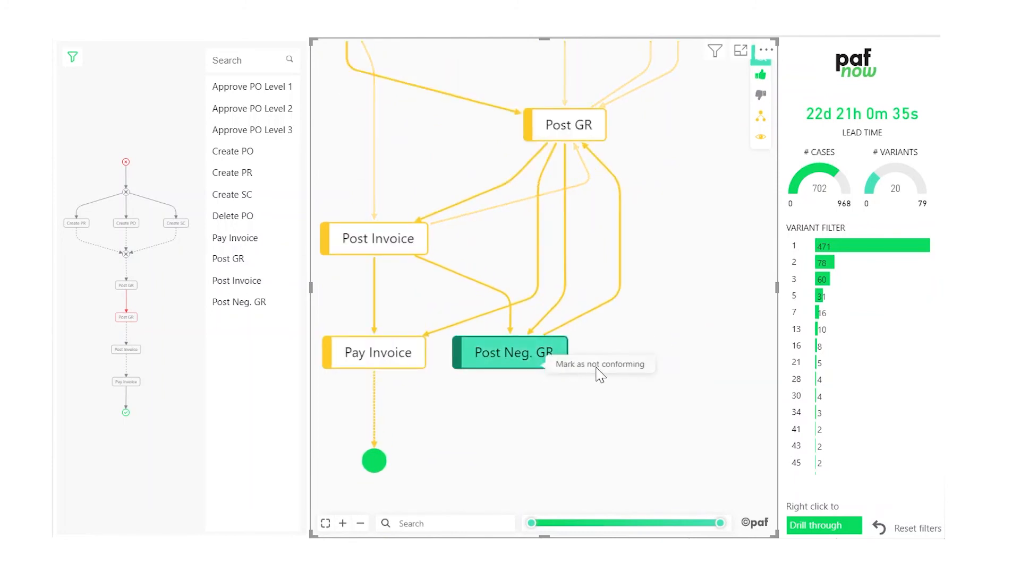
click(597, 366)
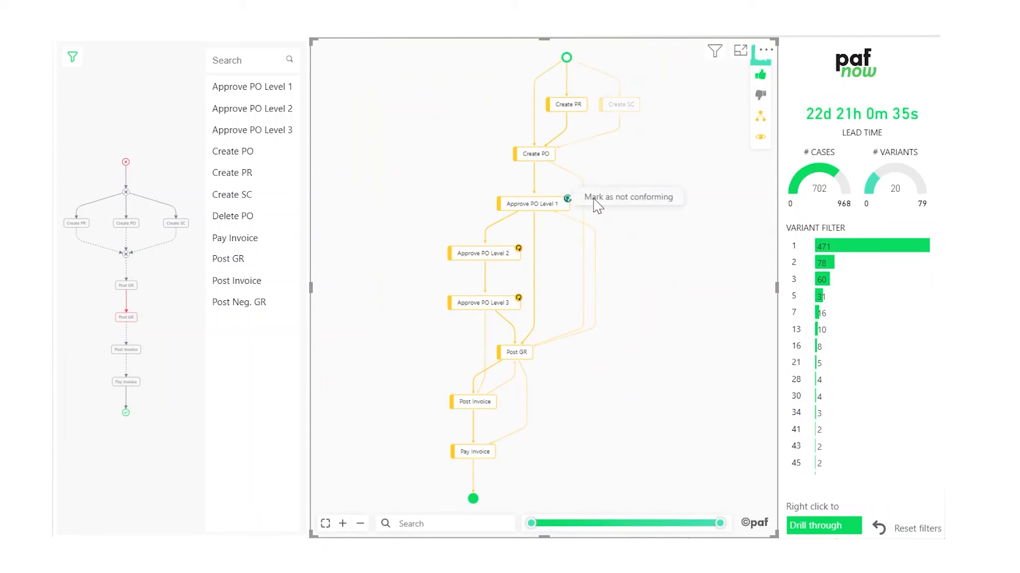
scroll(622, 361, up, 3)
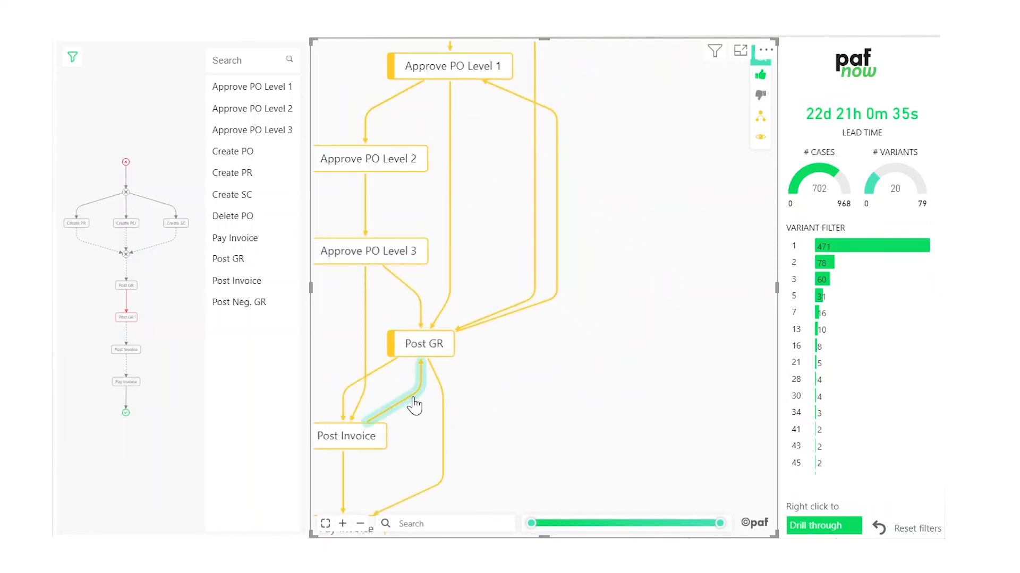
click(452, 403)
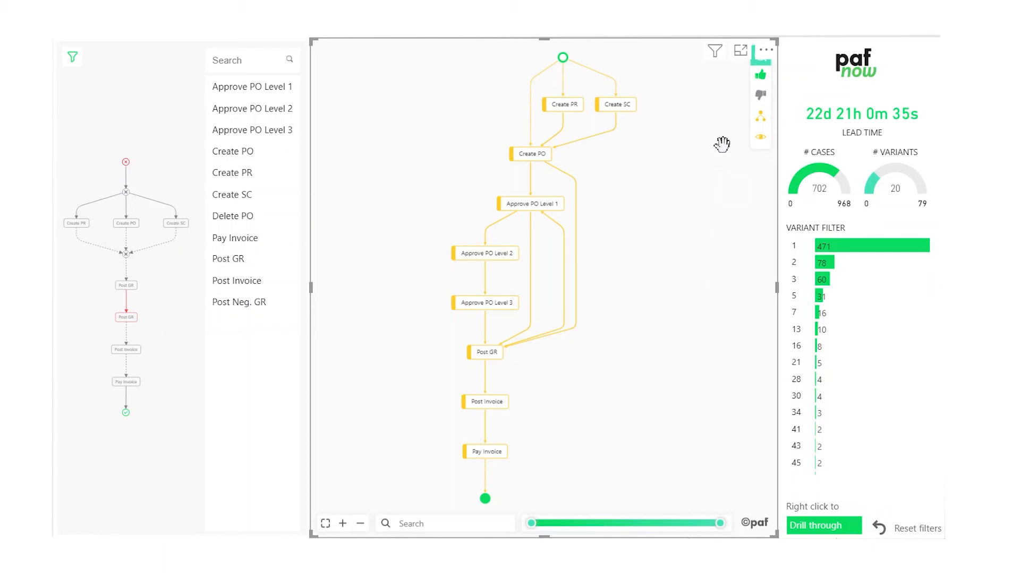
Step: Leave the reference model view, filter the process graph to compliant cases, and switch the filter to non-compliant cases
click(743, 125)
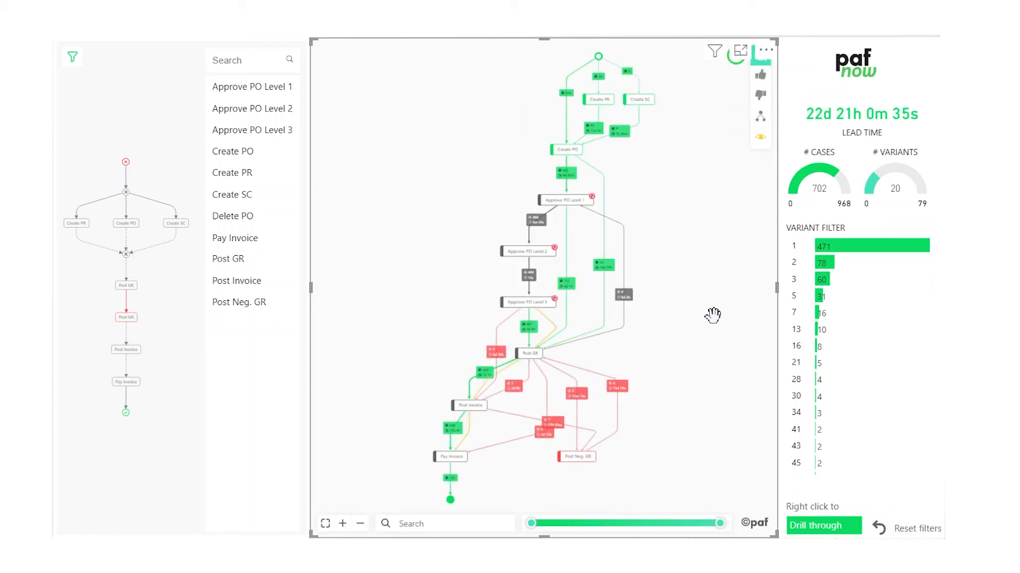
mouse_move(760, 117)
click(739, 105)
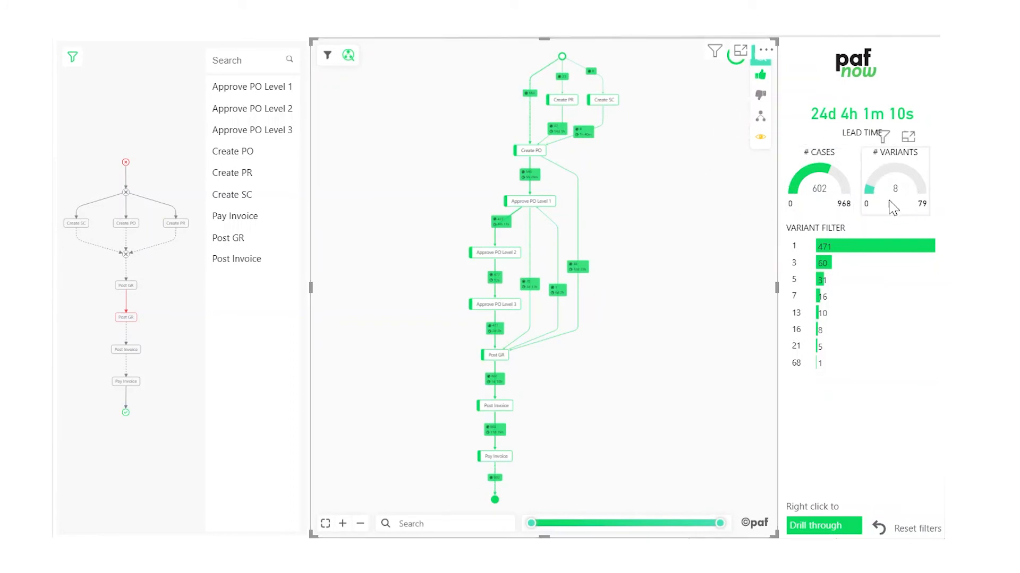
click(757, 136)
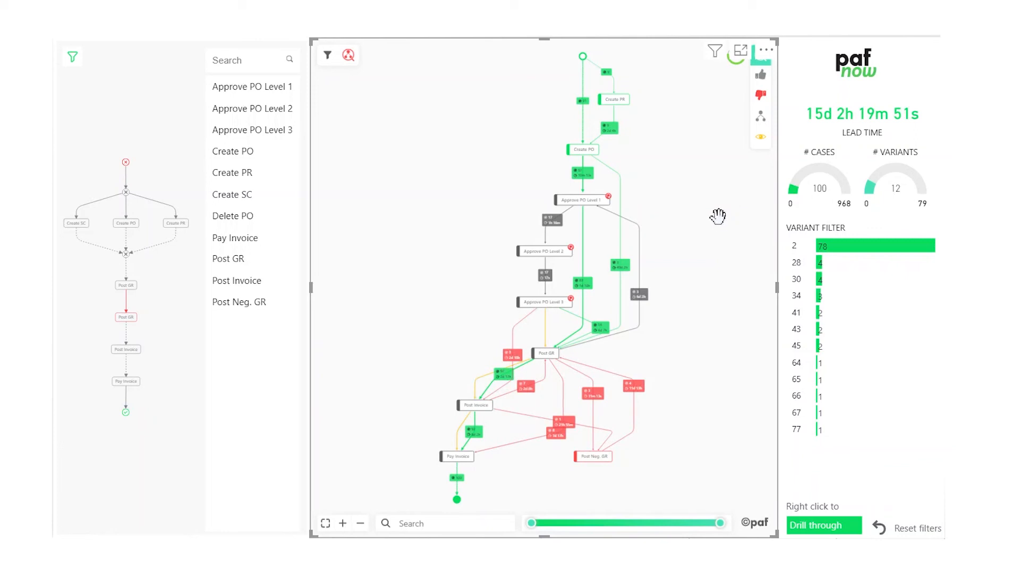
Step: Turn off the pattern filter built for the process and isolate variant 4 among the non-compliant cases
click(98, 68)
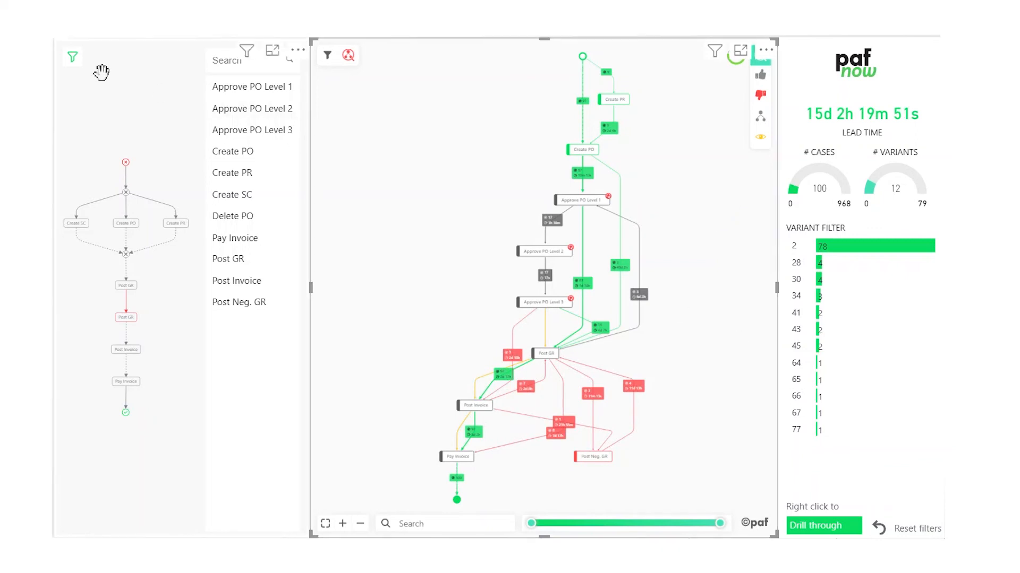
click(72, 56)
click(861, 283)
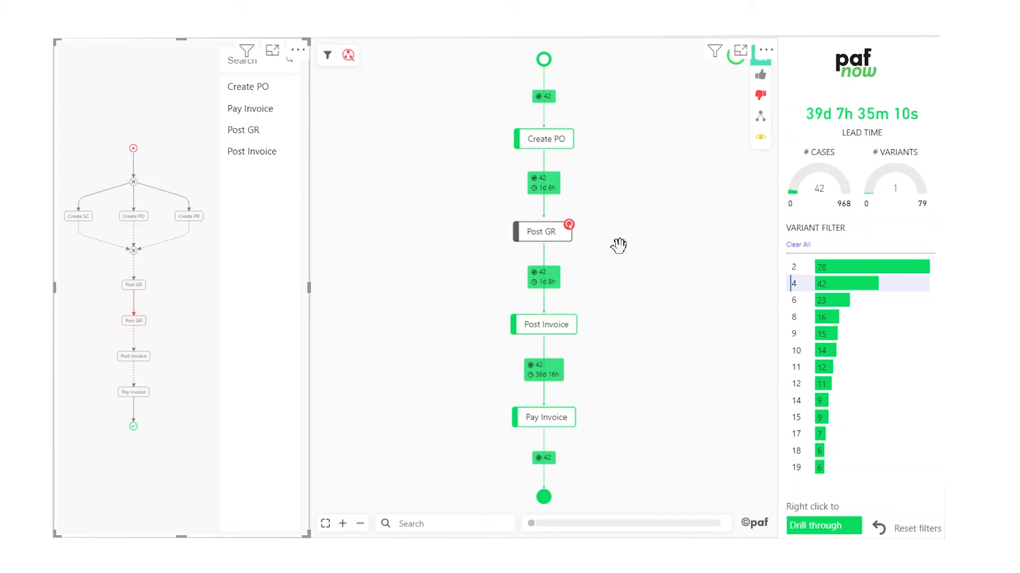
Step: Isolate variant 11 to check its conformance score, and clear the variant selection
click(839, 379)
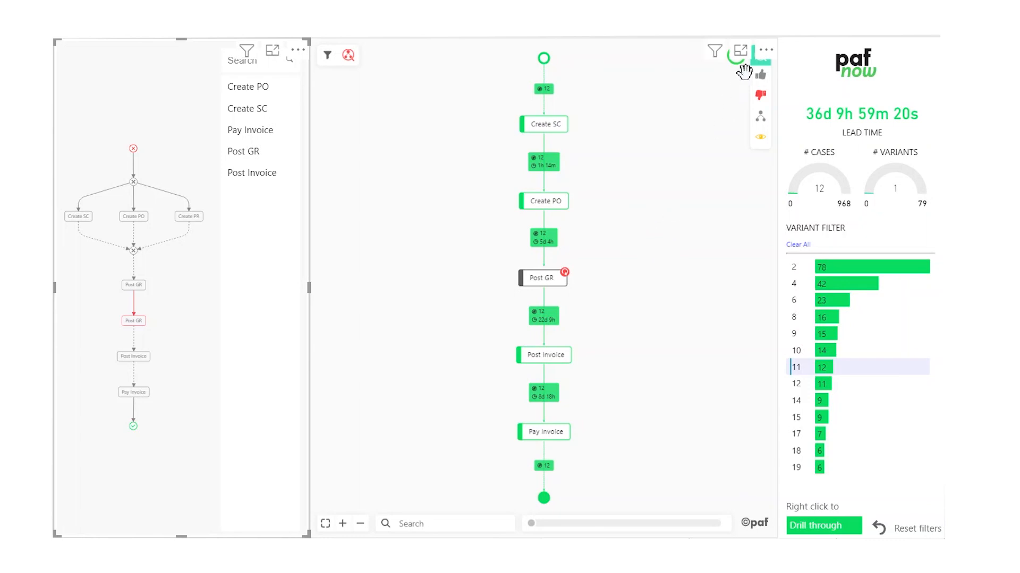
mouse_move(735, 68)
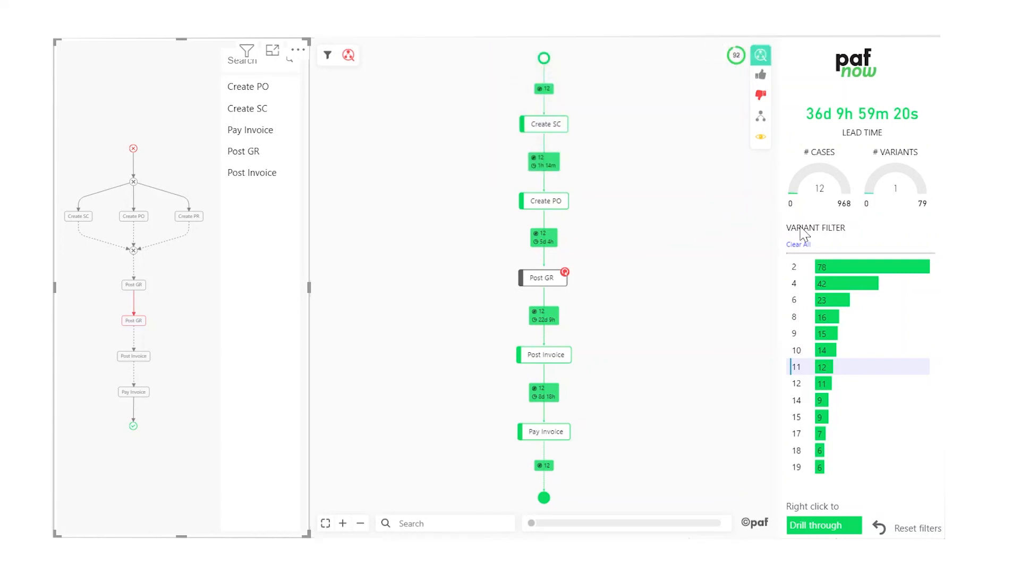
click(797, 245)
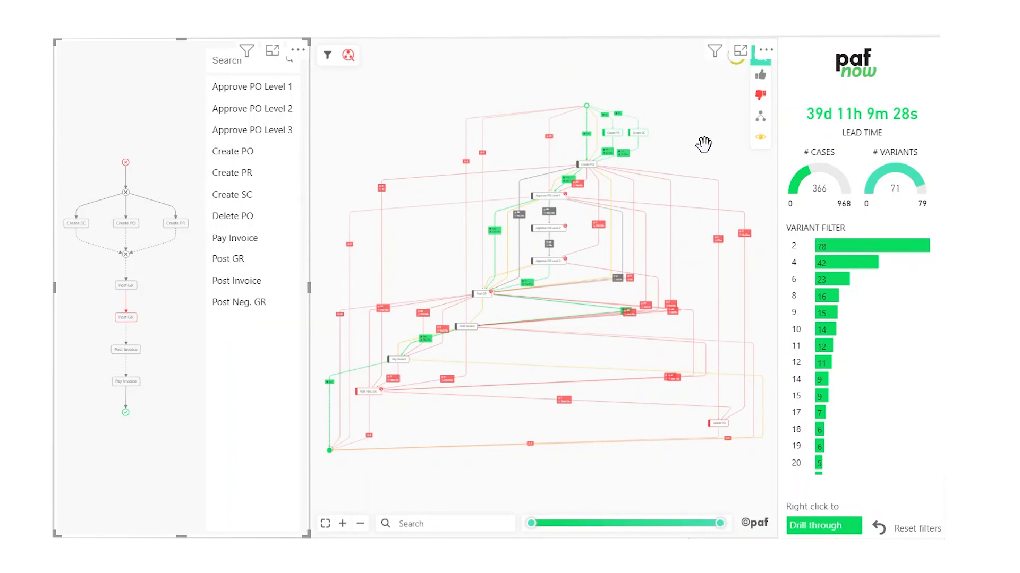
Step: Drill through from the non-compliant cases to the page showing each case's individual sequence of activities
right_click(813, 524)
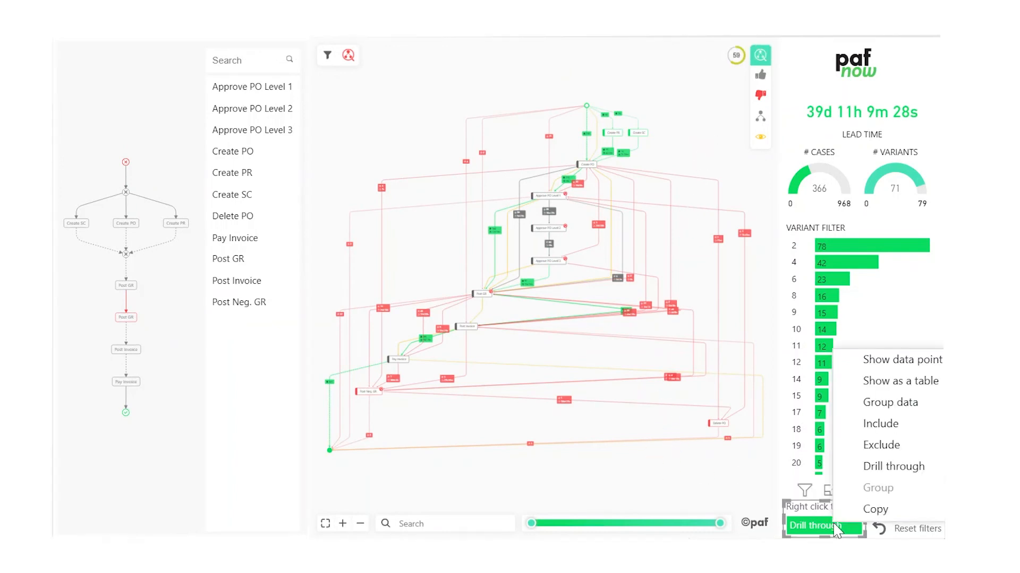
mouse_move(877, 467)
click(796, 466)
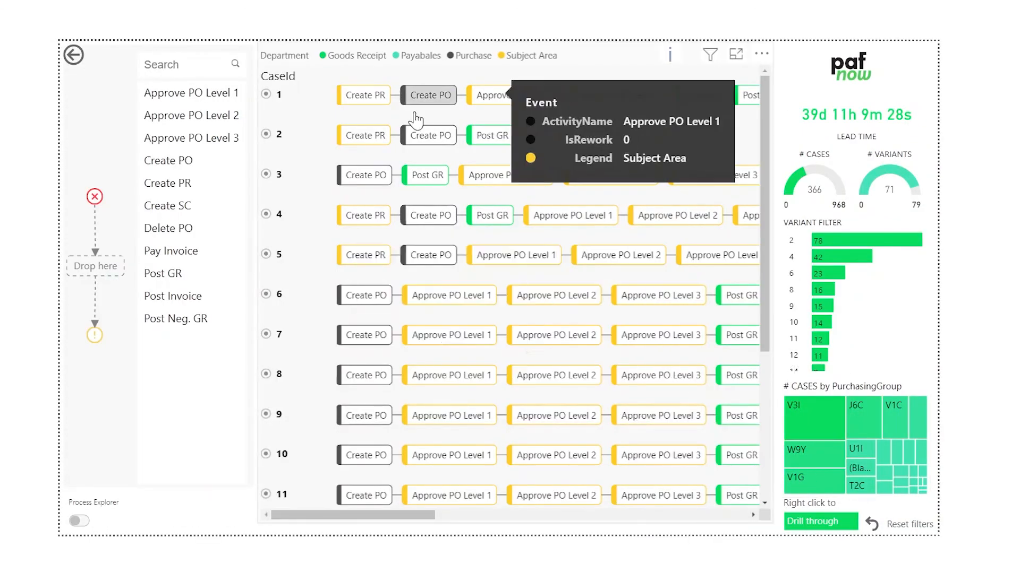
Step: Expand case 1 into department lanes to view its handovers, and collapse it again
click(266, 94)
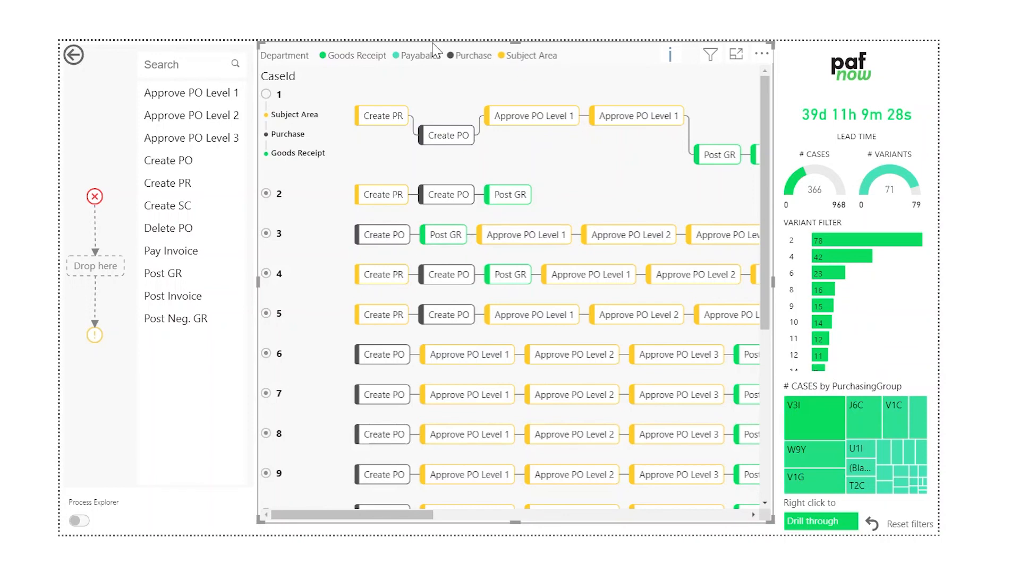
click(265, 94)
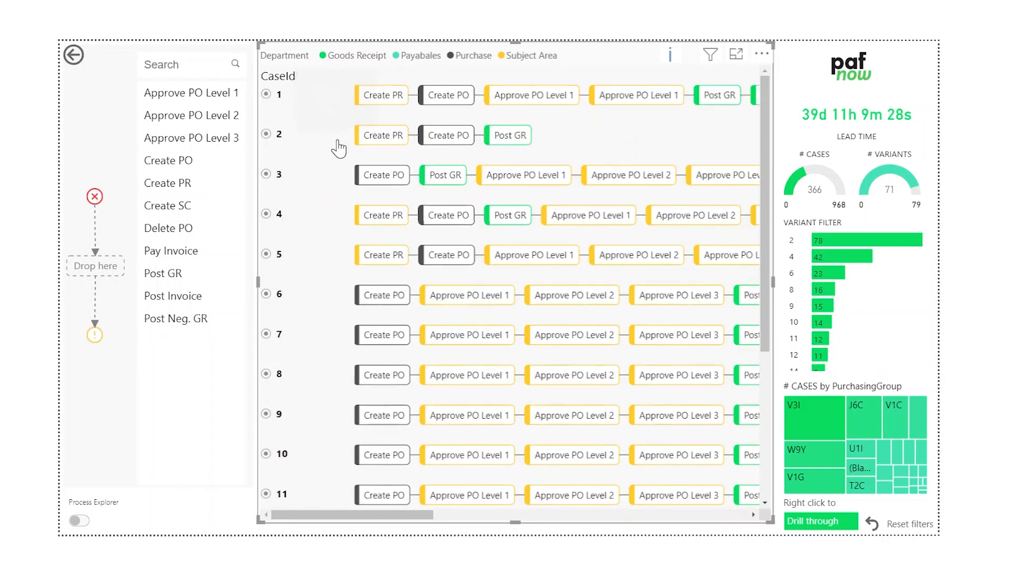
Step: Find case 57 in the case list, expand it by department and examine its Purchase, Goods Receipt and Payables activities
scroll(371, 193, down, 7)
scroll(371, 193, down, 14)
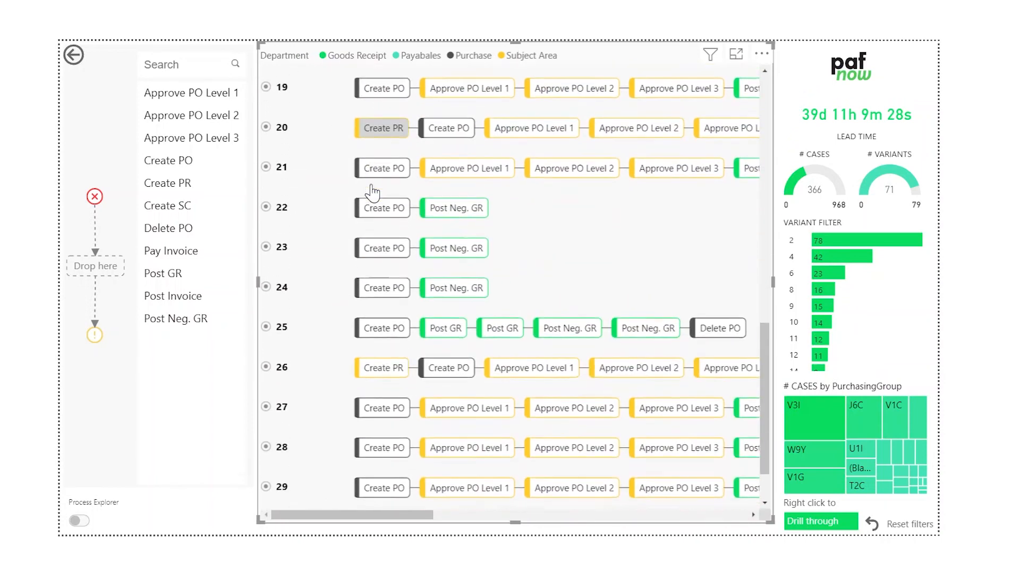
scroll(372, 193, down, 13)
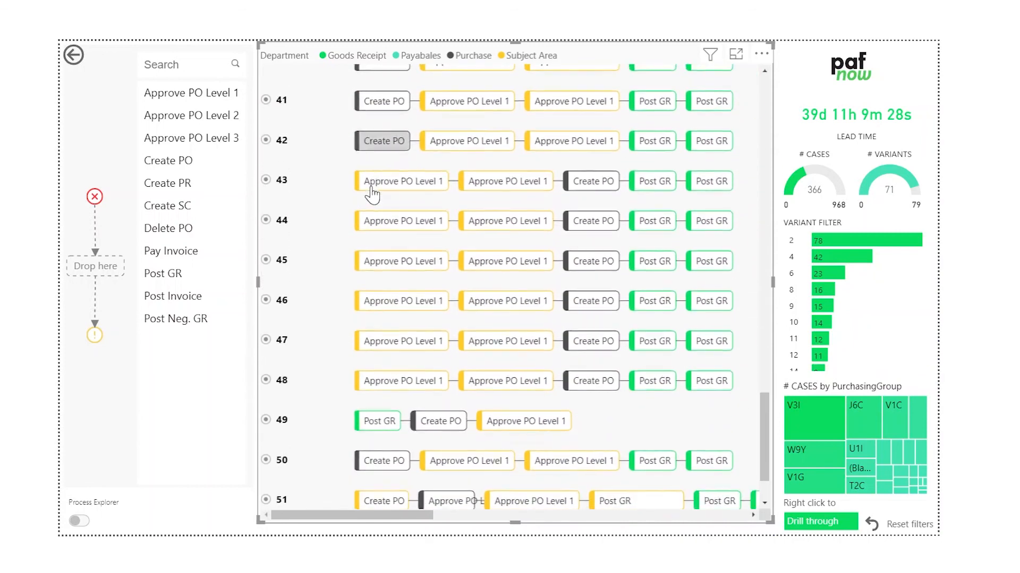
scroll(324, 268, down, 3)
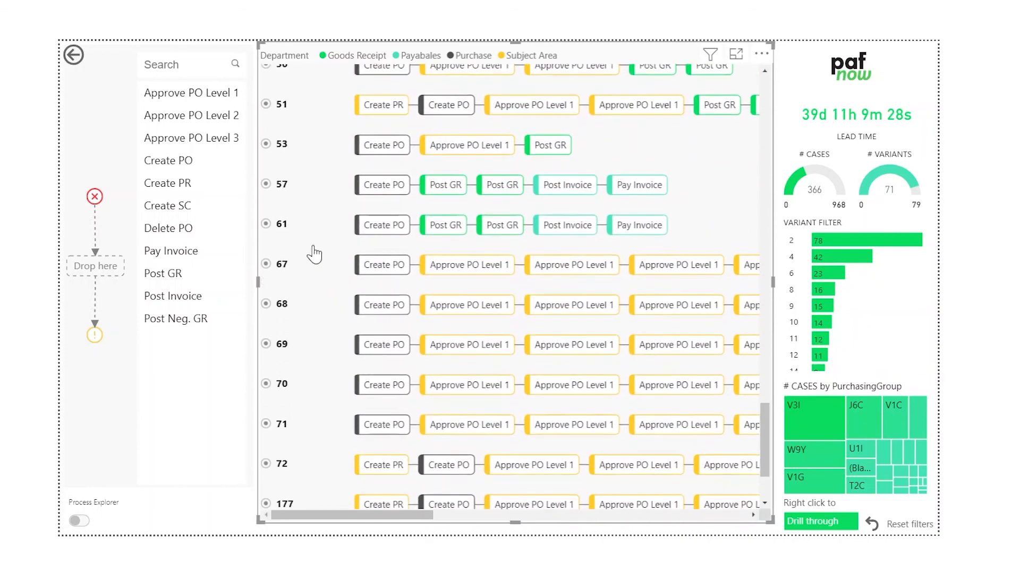
click(267, 185)
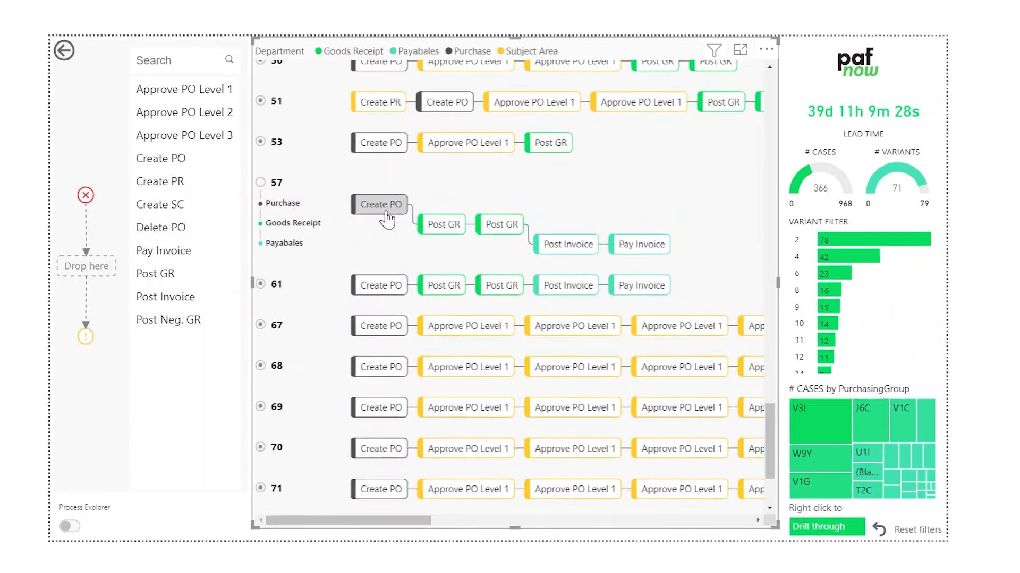
scroll(585, 181, down, 1)
click(362, 118)
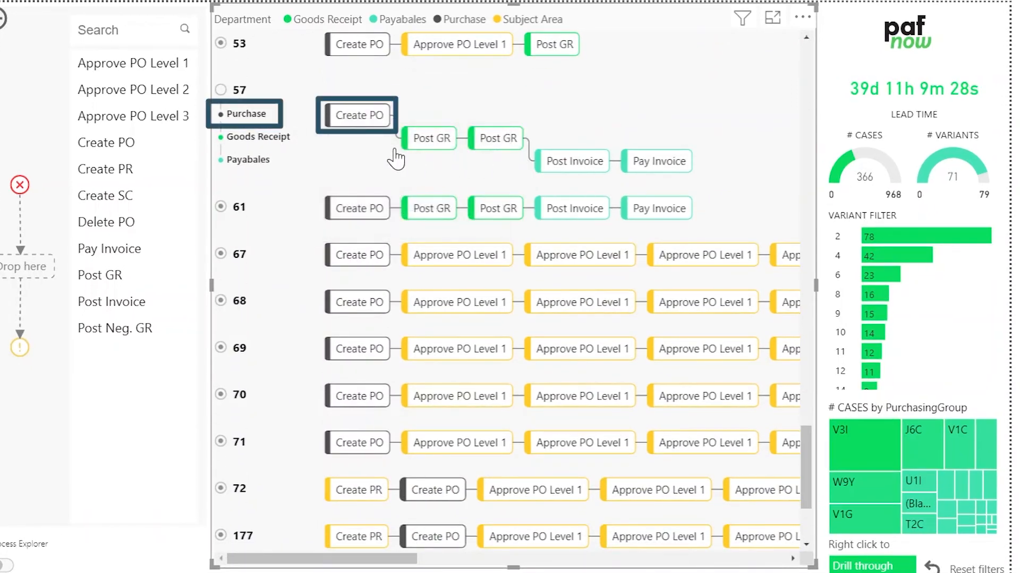
click(499, 139)
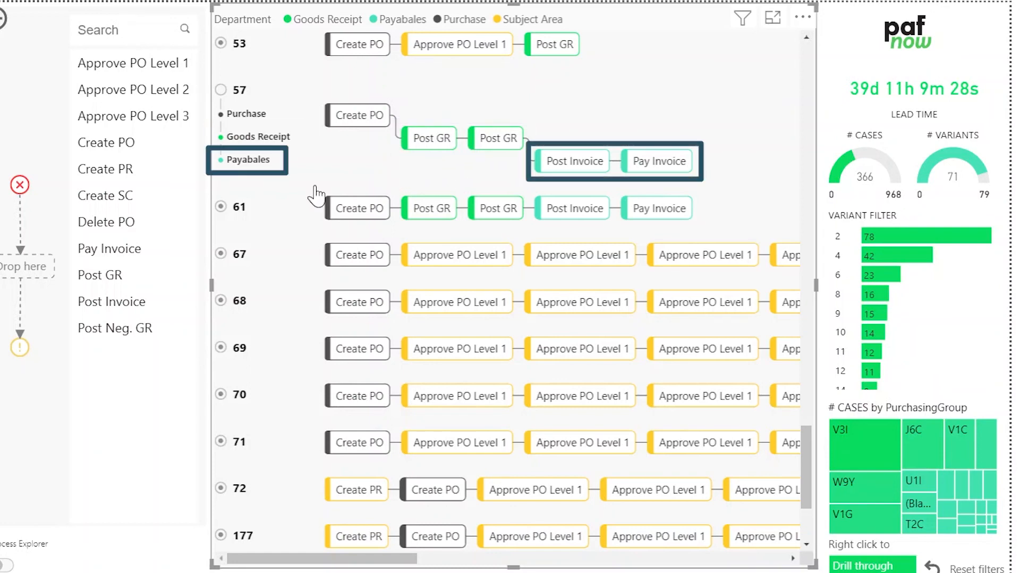
Step: Expand case 69 into its department lanes and look through the cases that follow it
scroll(315, 196, down, 1)
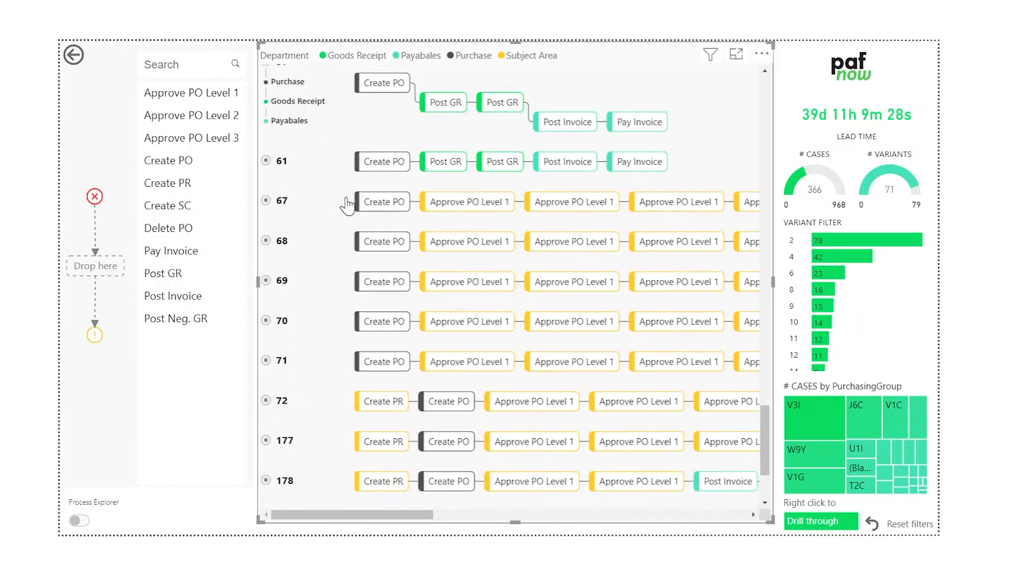
scroll(347, 204, down, 2)
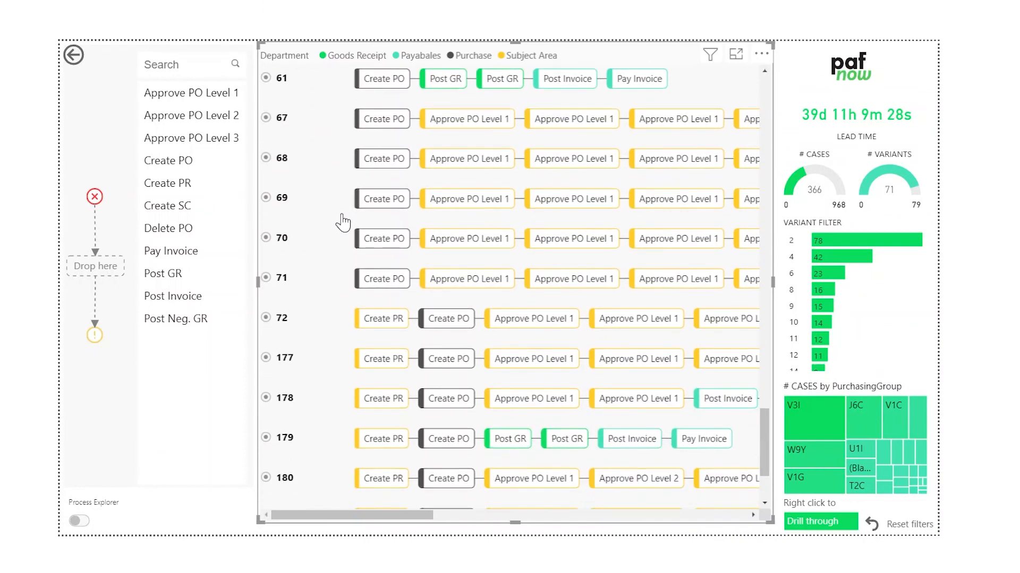
click(265, 197)
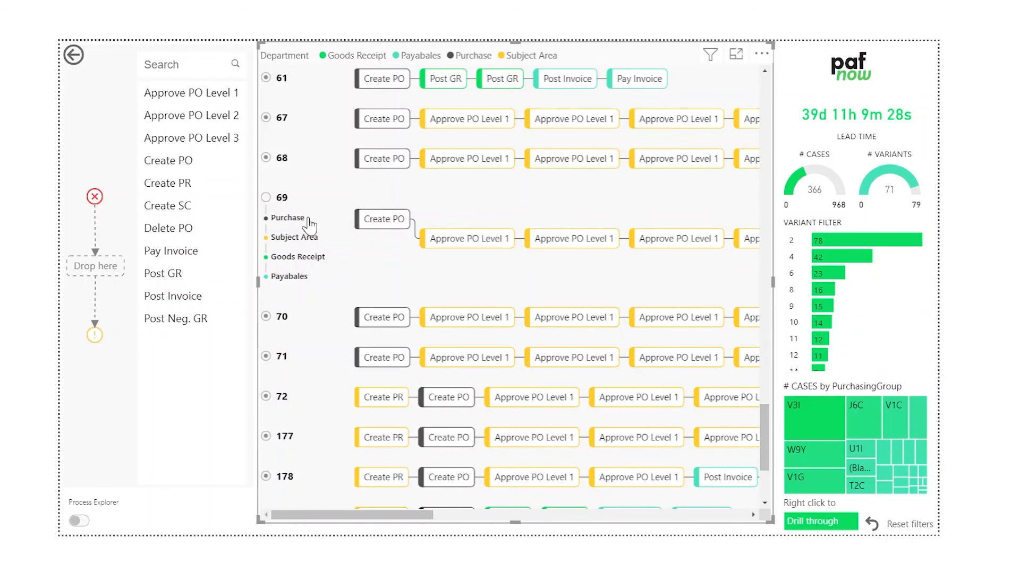
scroll(310, 225, down, 5)
scroll(310, 229, down, 3)
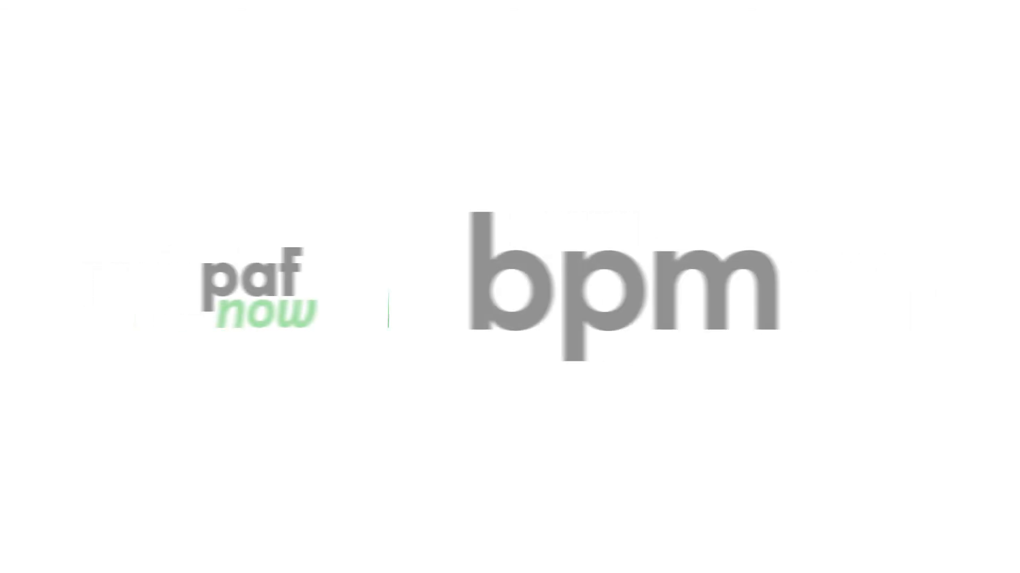